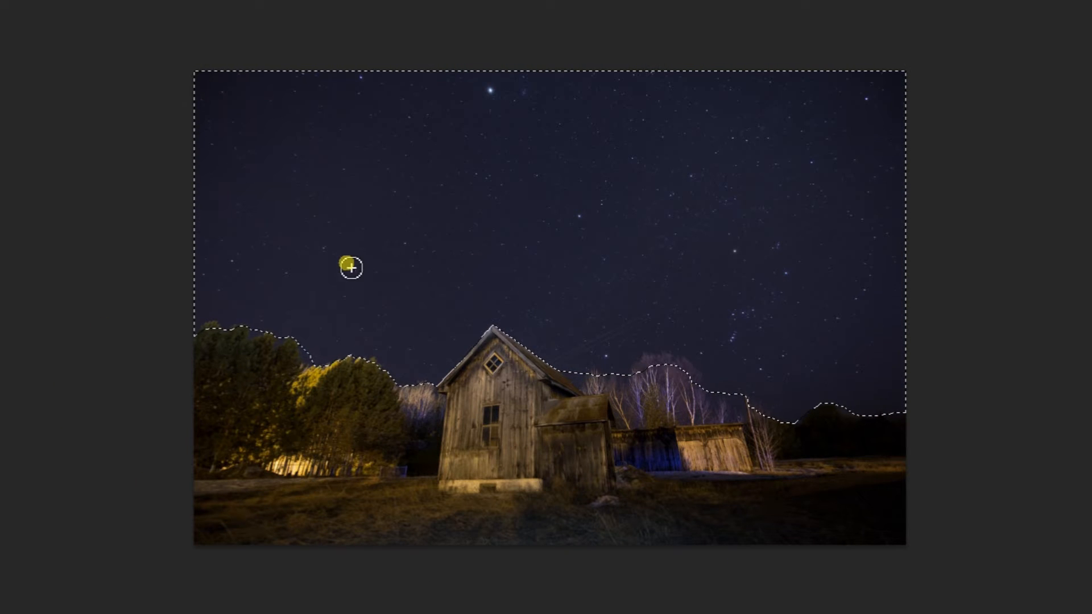
Step: Refine the sky selection's edge on a white preview, brushing along the treelines and roof slope, and output it as a selection
right_click(370, 249)
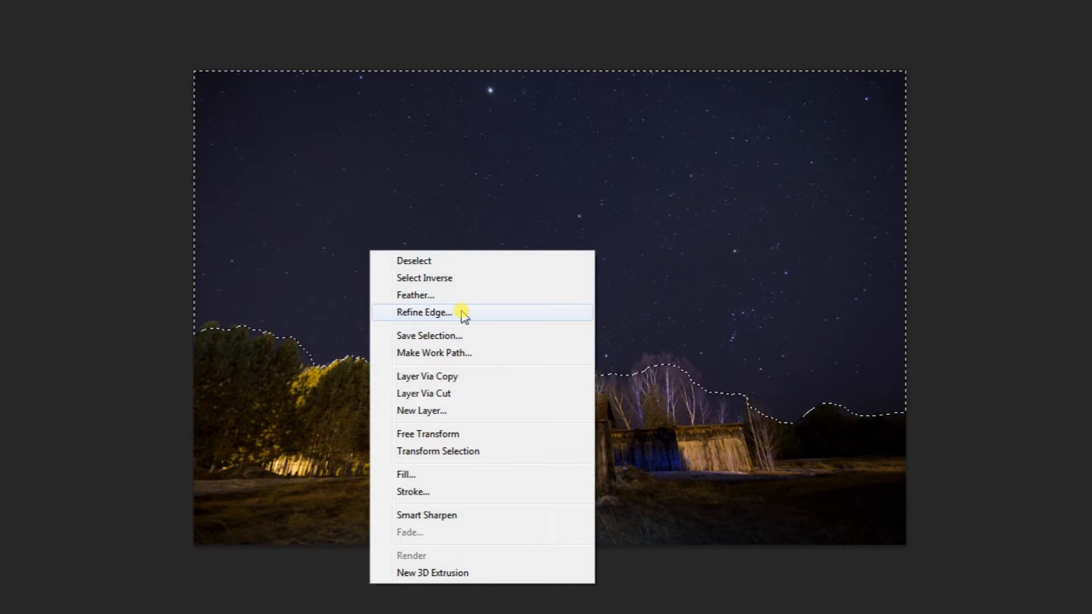
left_click(424, 312)
key("w")
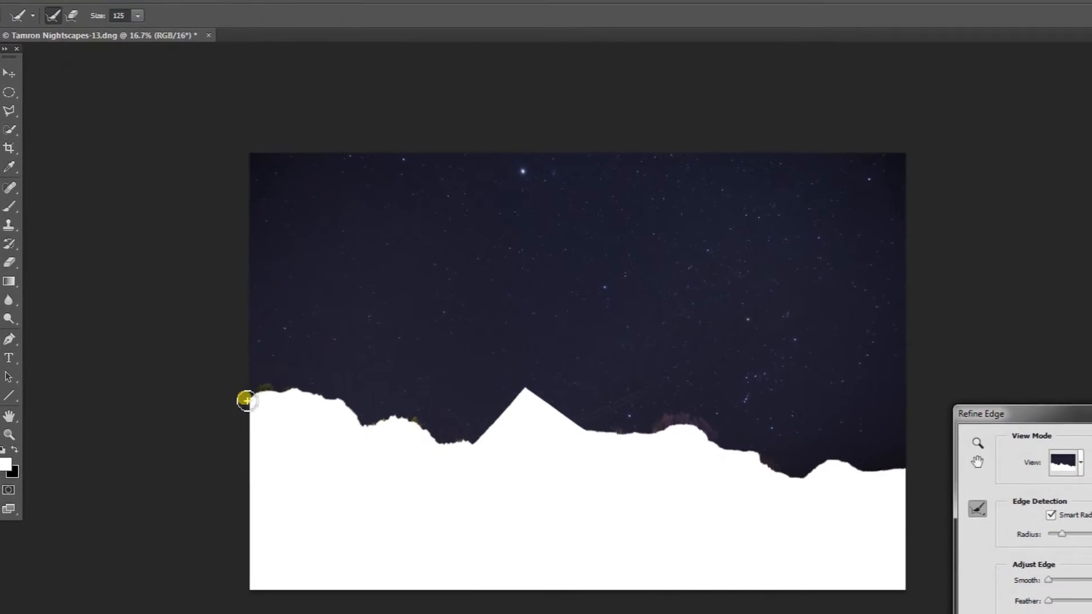
mouse_move(266, 381)
left_mouse_down()
mouse_move(298, 377)
mouse_move(348, 411)
left_mouse_up()
mouse_move(273, 333)
left_mouse_down()
mouse_move(316, 329)
mouse_move(307, 336)
mouse_move(366, 355)
left_mouse_up()
mouse_move(320, 314)
left_mouse_down()
mouse_move(258, 293)
mouse_move(231, 298)
left_mouse_up()
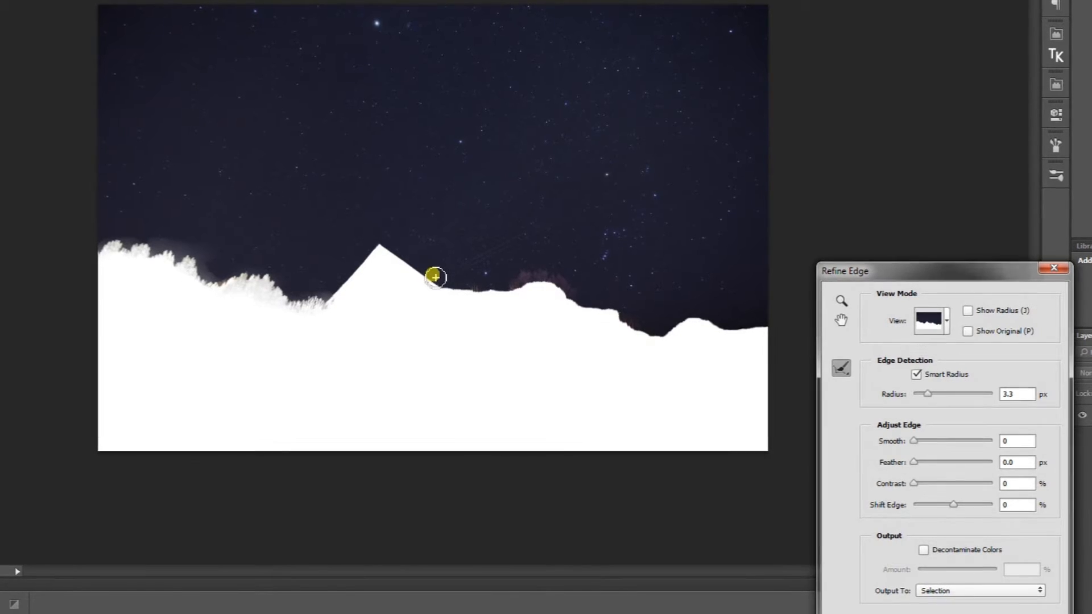
mouse_move(470, 290)
left_mouse_down()
mouse_move(463, 303)
mouse_move(458, 296)
mouse_move(495, 307)
mouse_move(505, 295)
mouse_move(534, 302)
mouse_move(546, 283)
mouse_move(561, 302)
mouse_move(510, 301)
mouse_move(602, 319)
mouse_move(647, 356)
mouse_move(762, 343)
mouse_move(705, 343)
mouse_move(609, 399)
left_mouse_up()
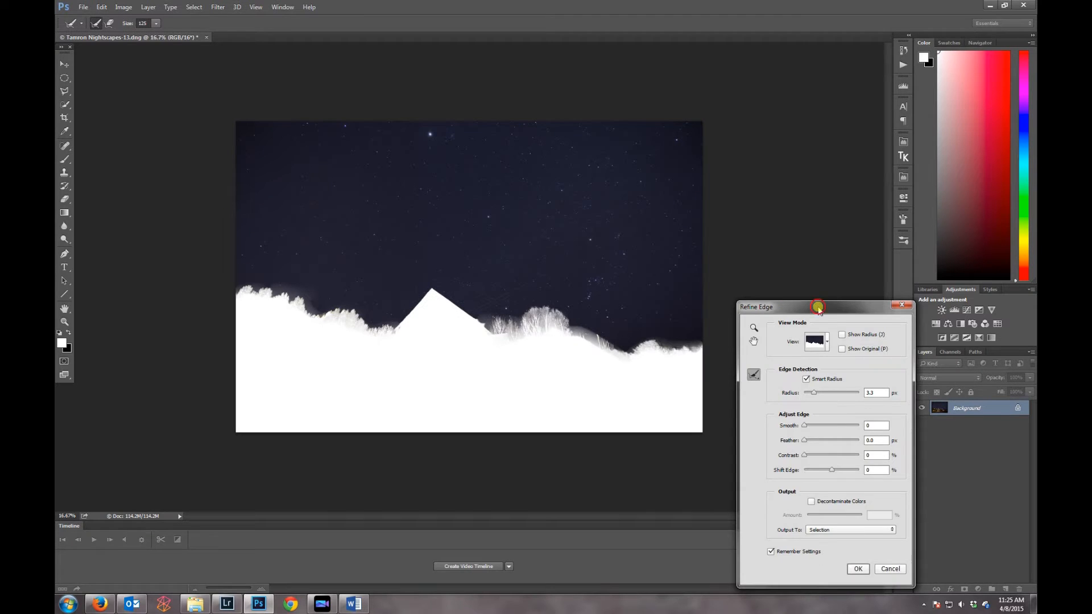
left_click_drag(817, 308, 799, 276)
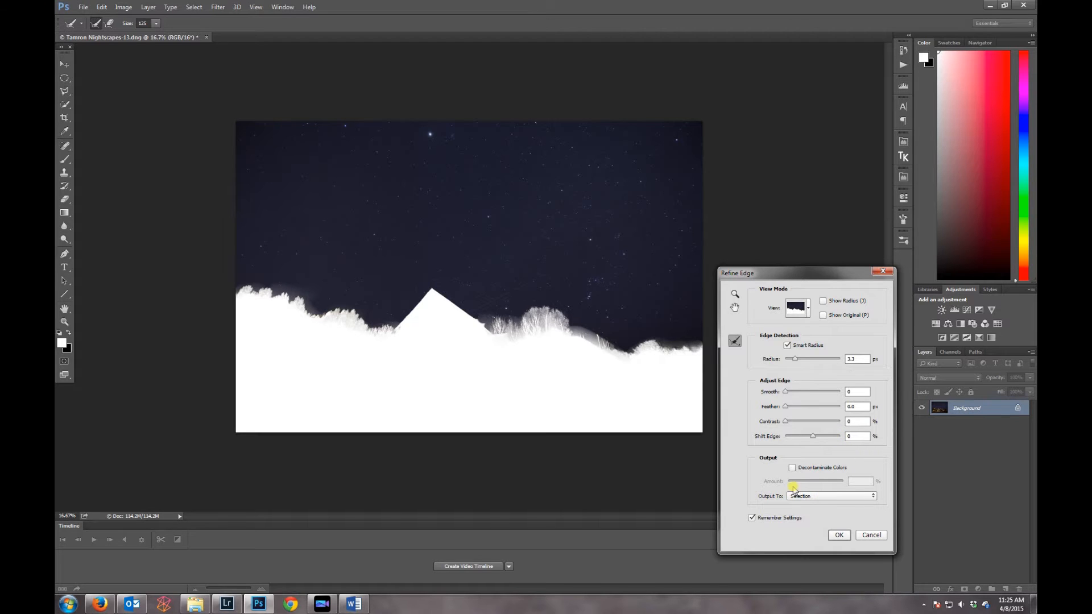
left_click(841, 535)
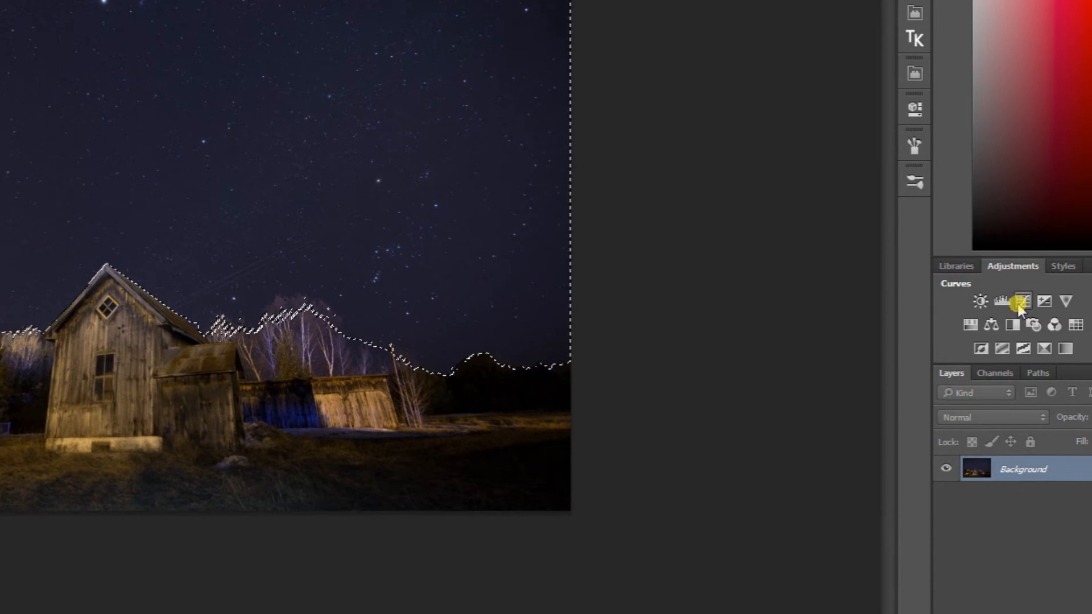
Step: Add a Curves adjustment masked to the sky and shape an S-curve that darkens the shadows and lifts the highlights
left_click(965, 311)
left_click_drag(769, 309, 765, 335)
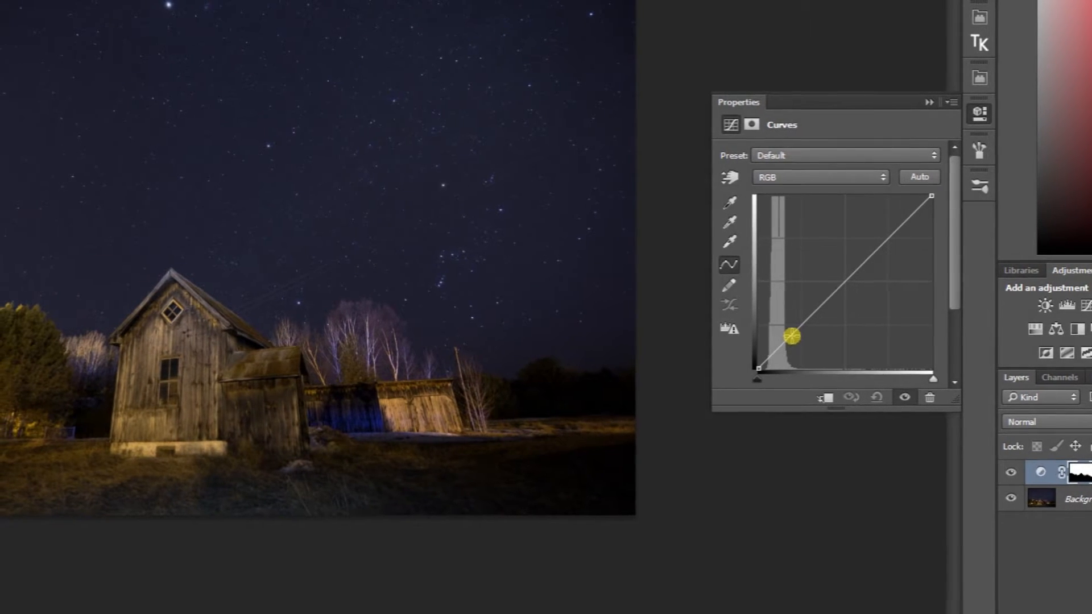
left_click(787, 336)
left_click_drag(808, 336, 839, 344)
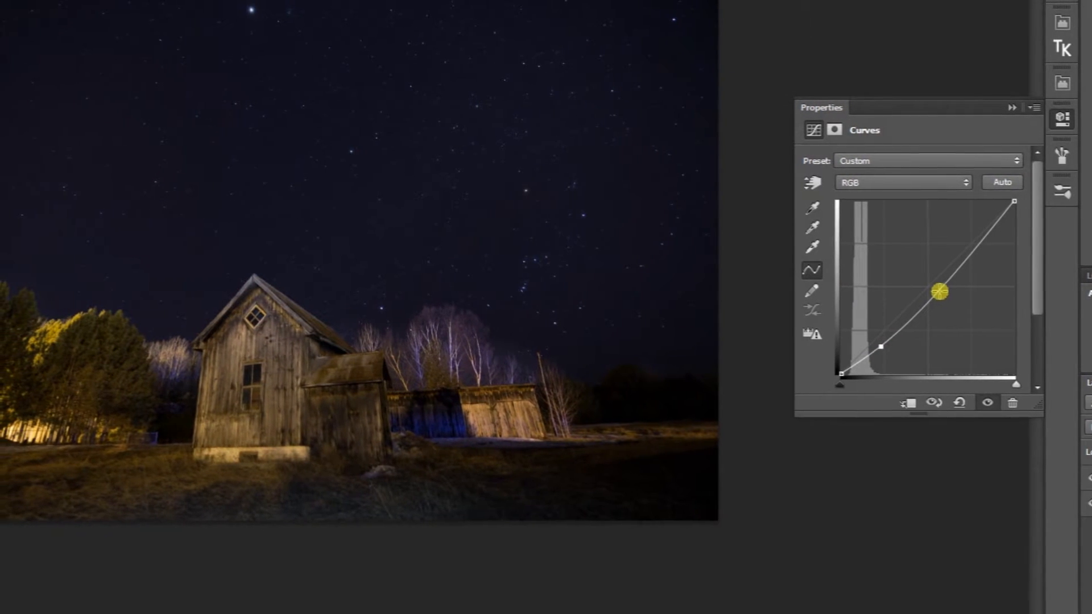
left_click_drag(930, 290, 957, 265)
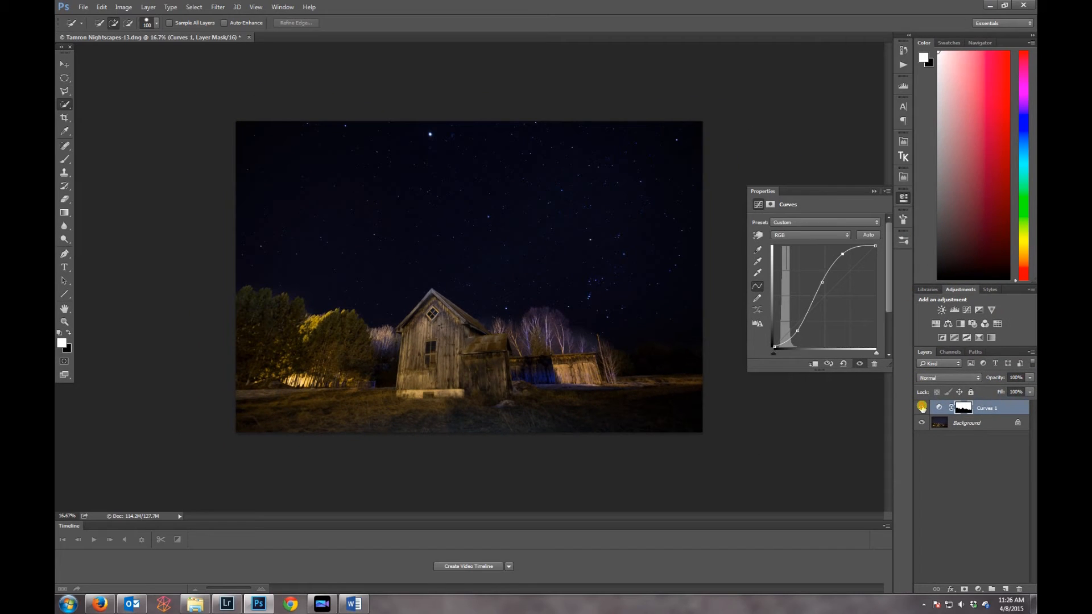
Step: Compare the photo with and without the sky's Curves adjustment
left_click(921, 407)
left_click(921, 407)
left_click(922, 407)
left_click(922, 408)
Step: Fine-tune the midtone and shadow points of the sky curve and check the adjustment against the original
left_click_drag(821, 282, 824, 283)
left_click_drag(796, 332, 795, 330)
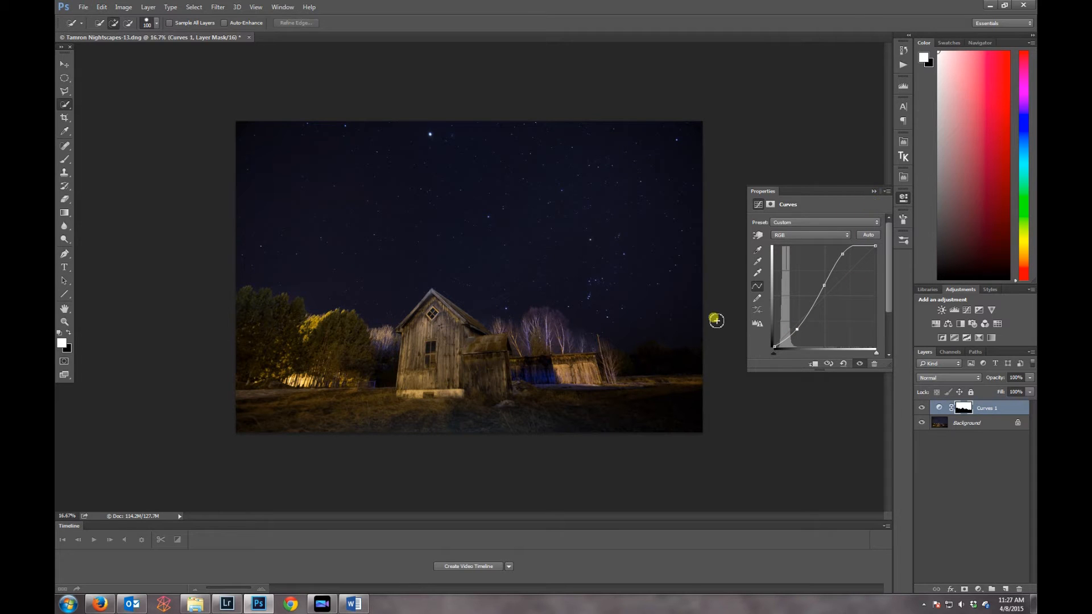
left_click(922, 407)
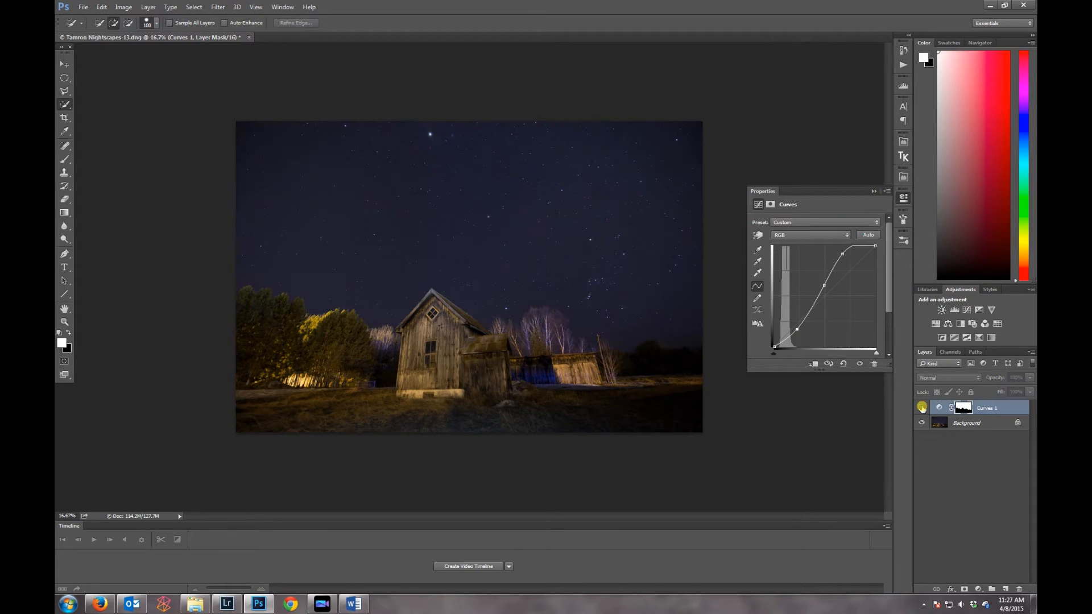
left_click(922, 407)
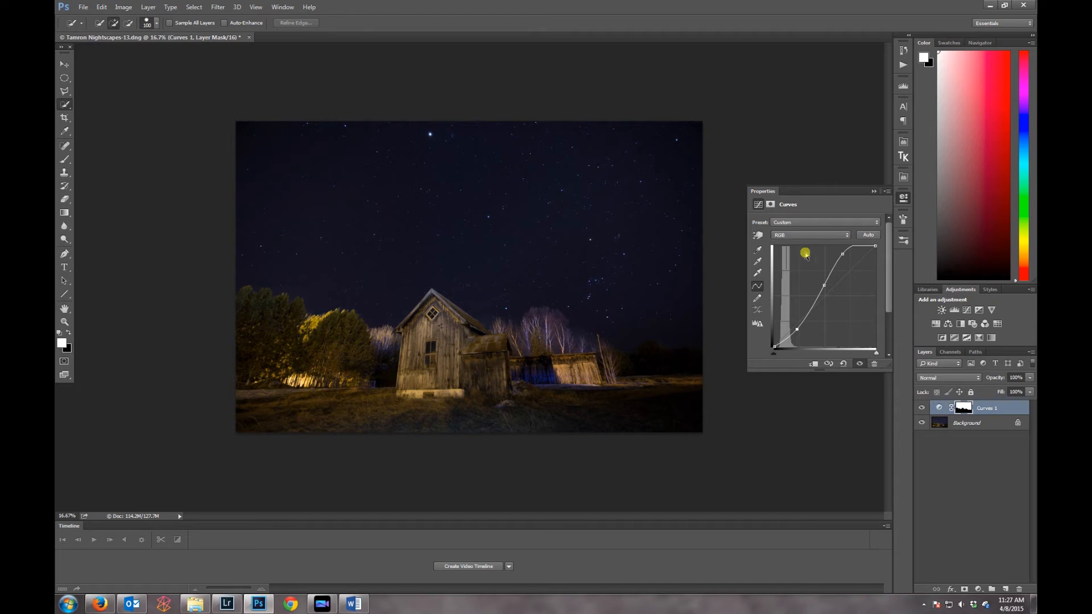
left_click(874, 192)
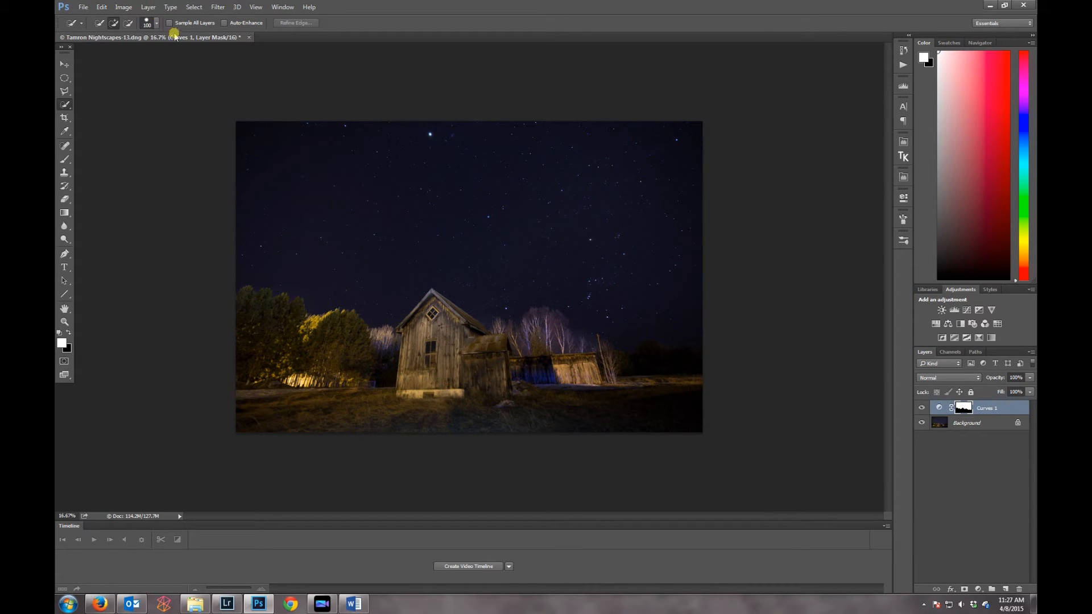
Step: Reselect the sky and invert the selection to cover the barn, trees and ground
left_click(193, 7)
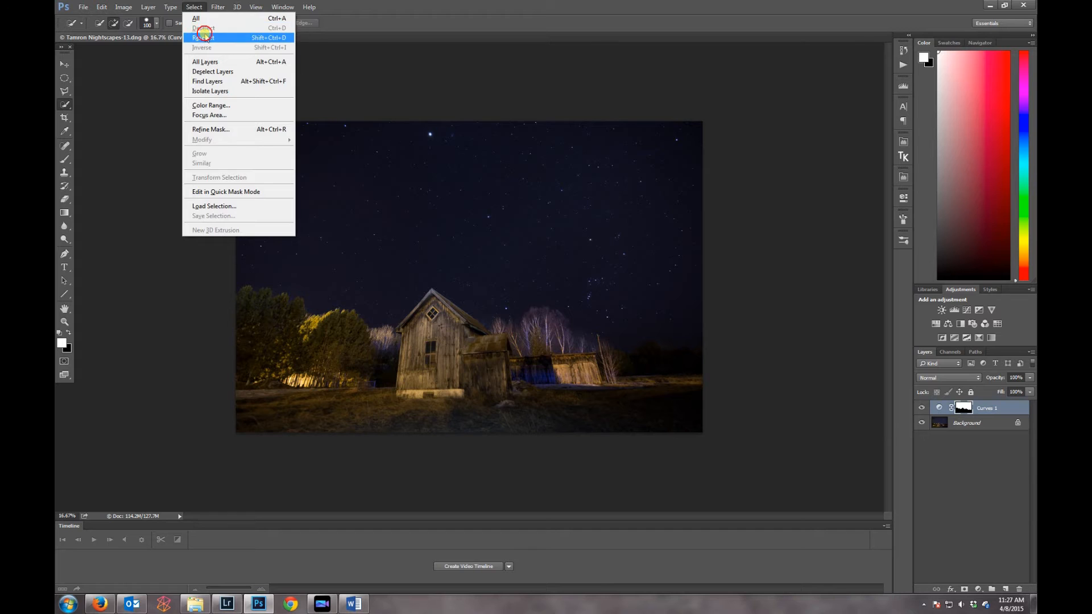
left_click(216, 34)
right_click(340, 209)
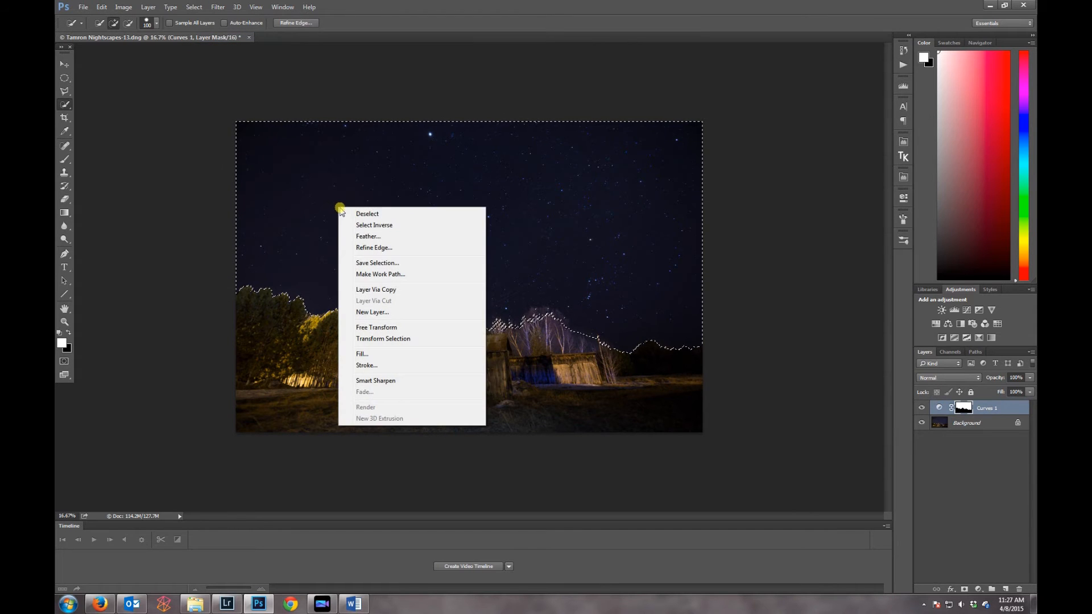
left_click(378, 222)
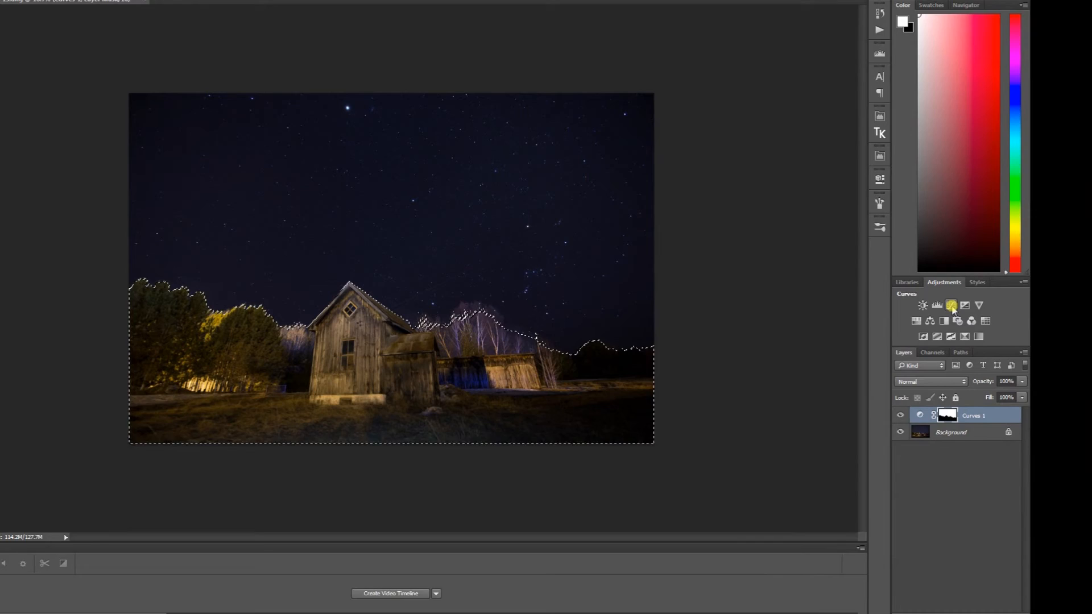
Step: Add a Curves adjustment masked to the foreground and shape an RGB S-curve with raised midtones and highlights
left_click(951, 306)
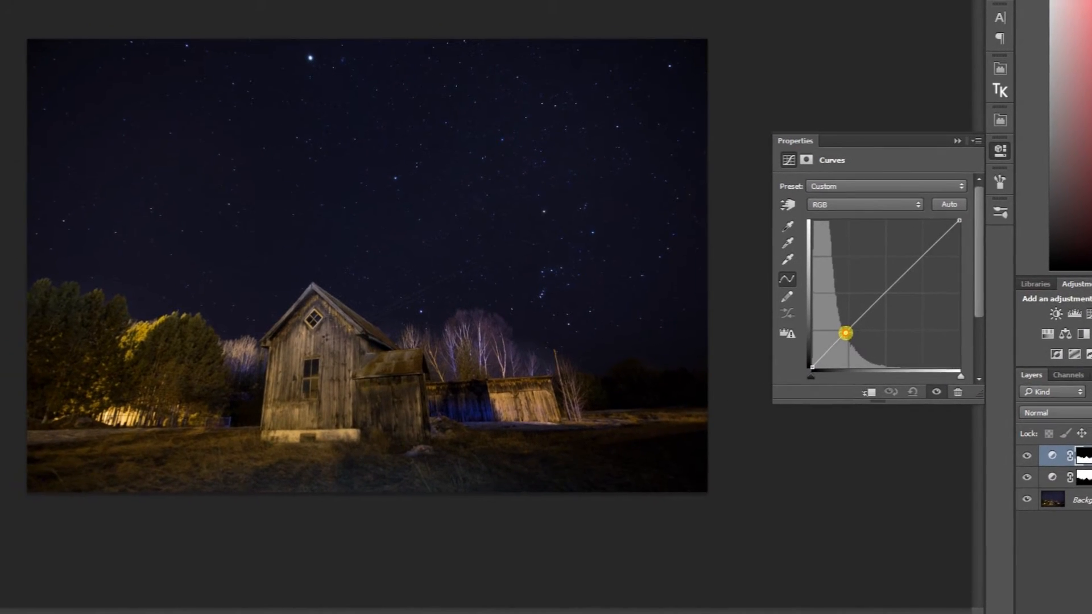
left_click(784, 328)
left_click_drag(953, 301, 944, 299)
left_click_drag(995, 258, 985, 254)
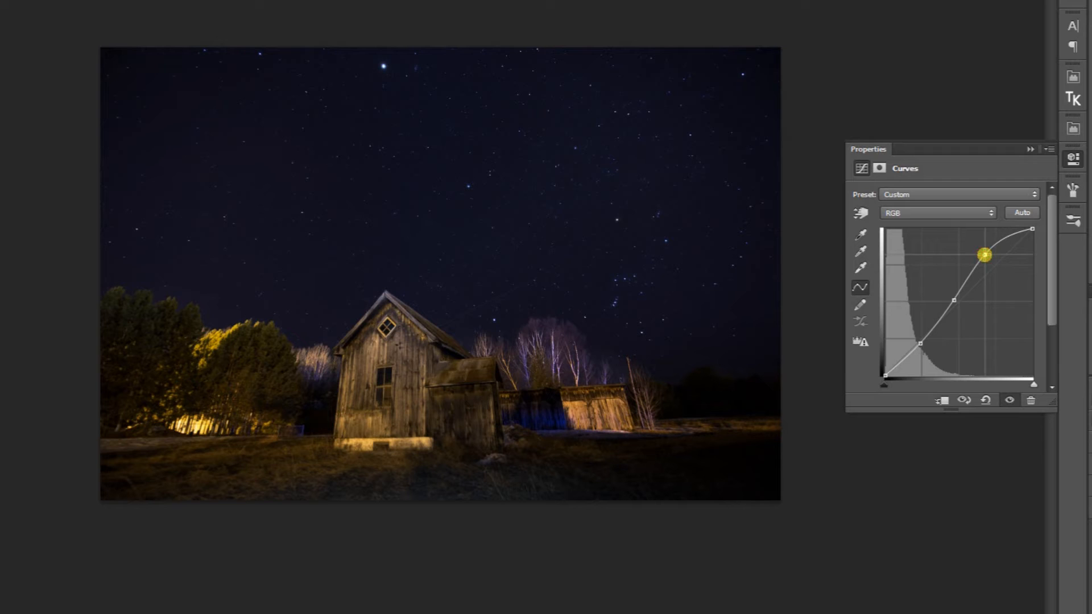
left_click_drag(952, 299, 949, 294)
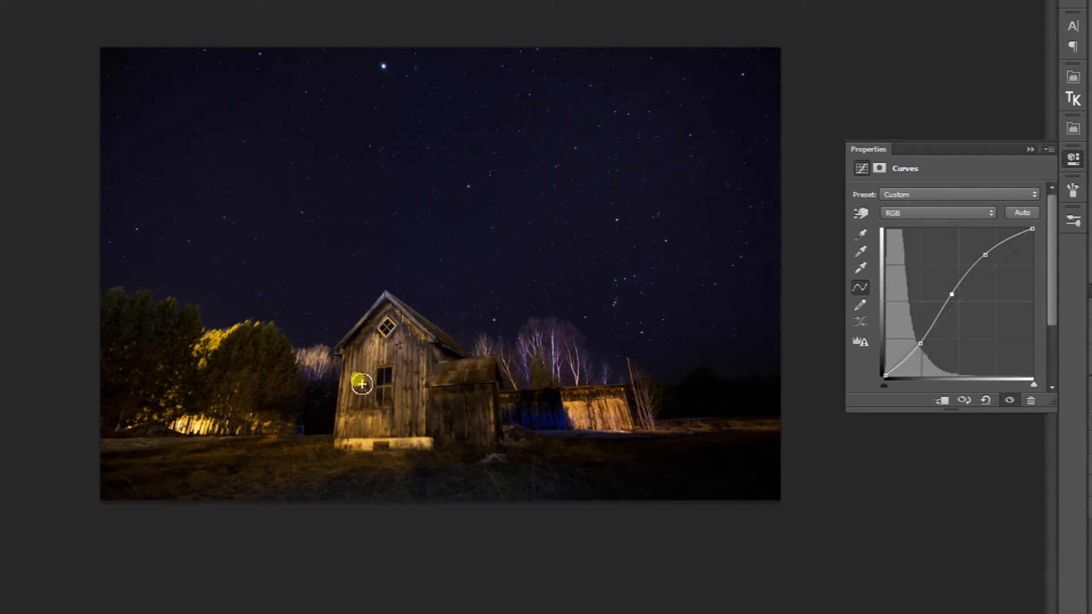
left_click(991, 215)
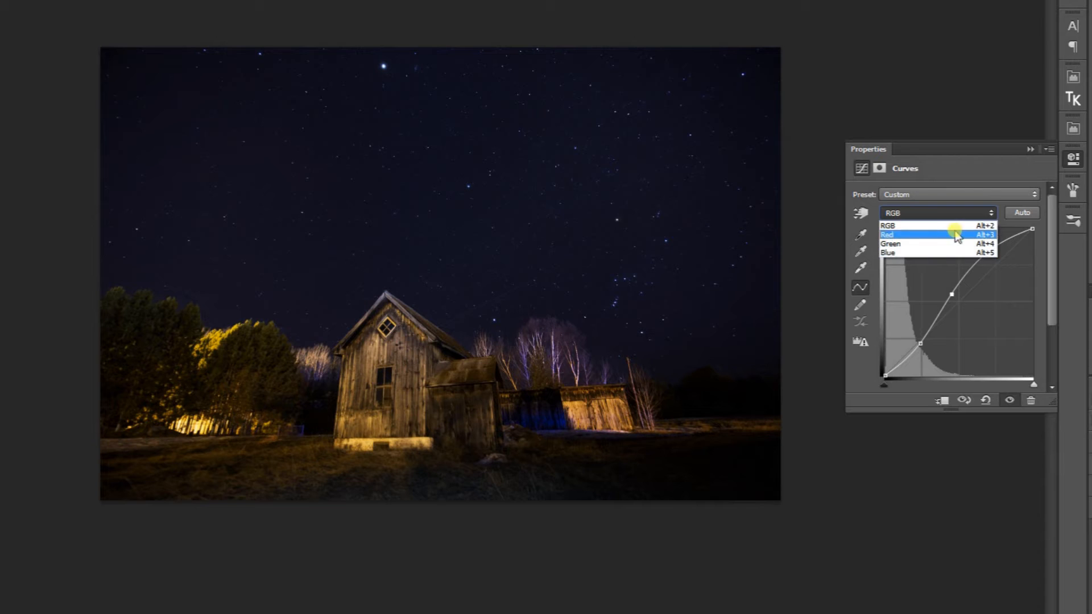
left_click(993, 215)
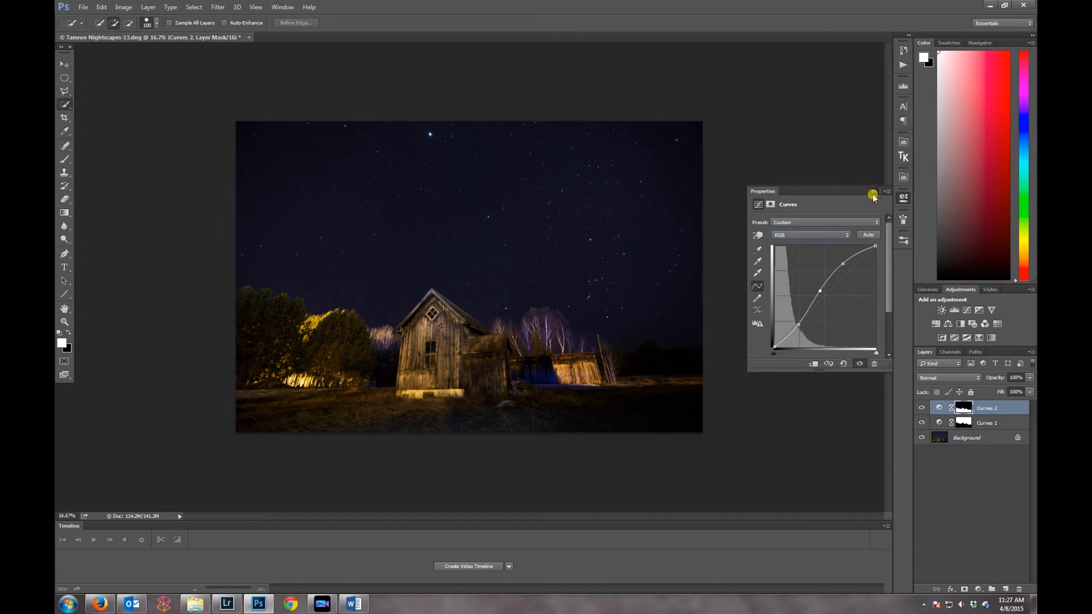
left_click(873, 195)
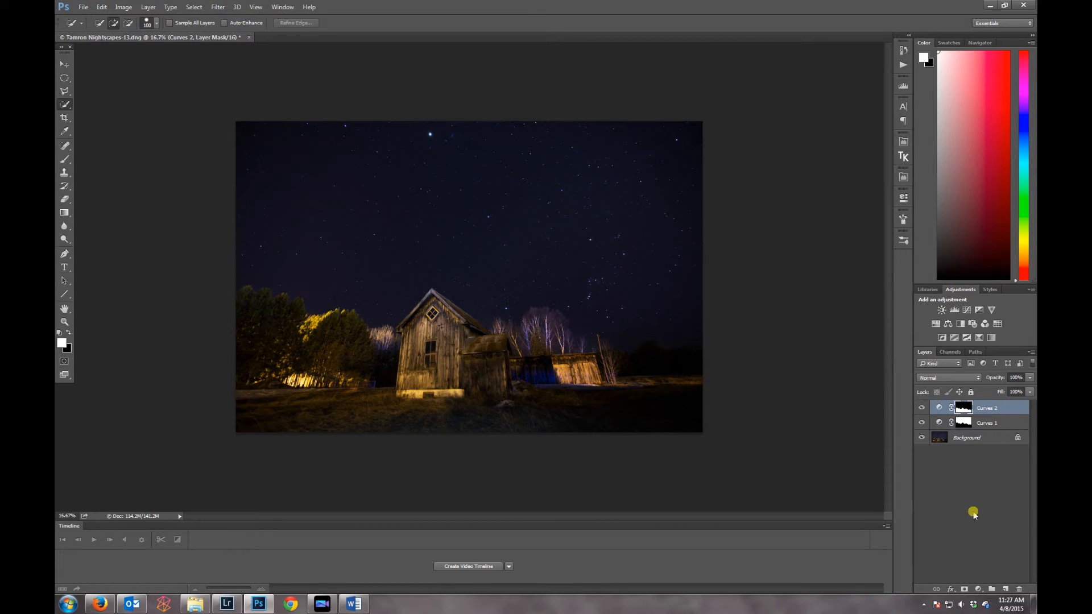
Step: Stamp all visible layers into a new merged layer above the Curves adjustments and check it by toggling its visibility
key("ctrl+comma")
key("ctrl+comma")
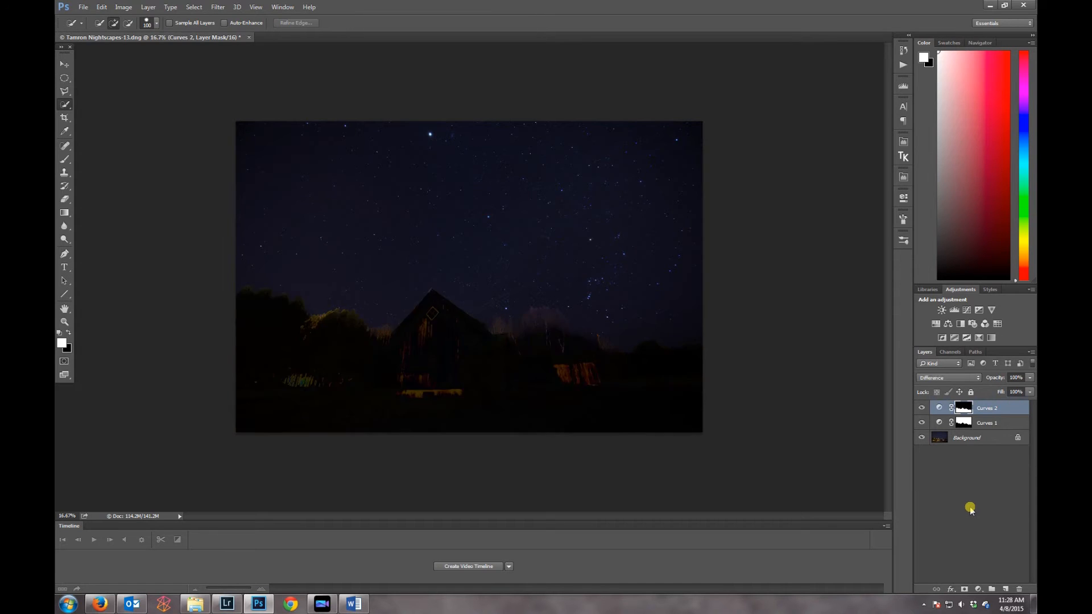
key("ctrl+shift+alt+e")
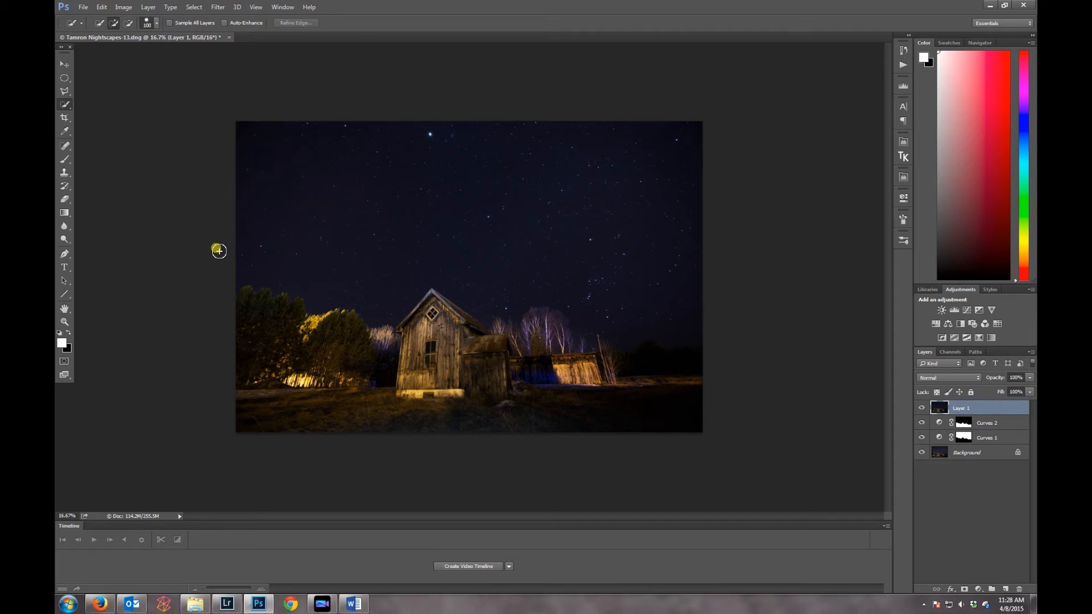
left_click(920, 407)
left_click(923, 407)
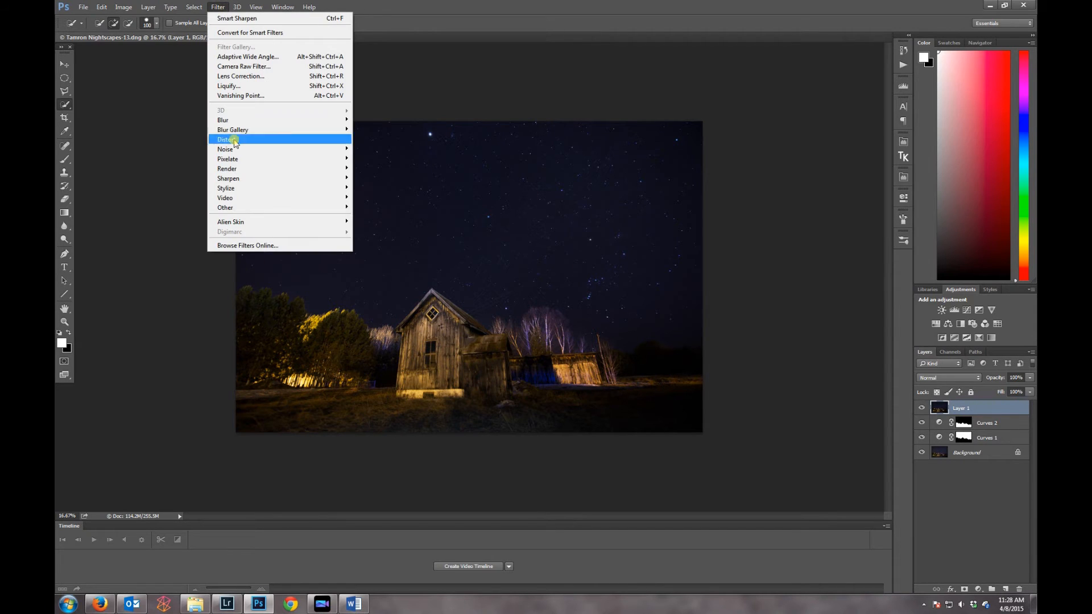
Step: Apply the Alien Skin Exposure 7 filter with the Warm Technicolor Magic preset after comparing it with the unfiltered image
mouse_move(292, 221)
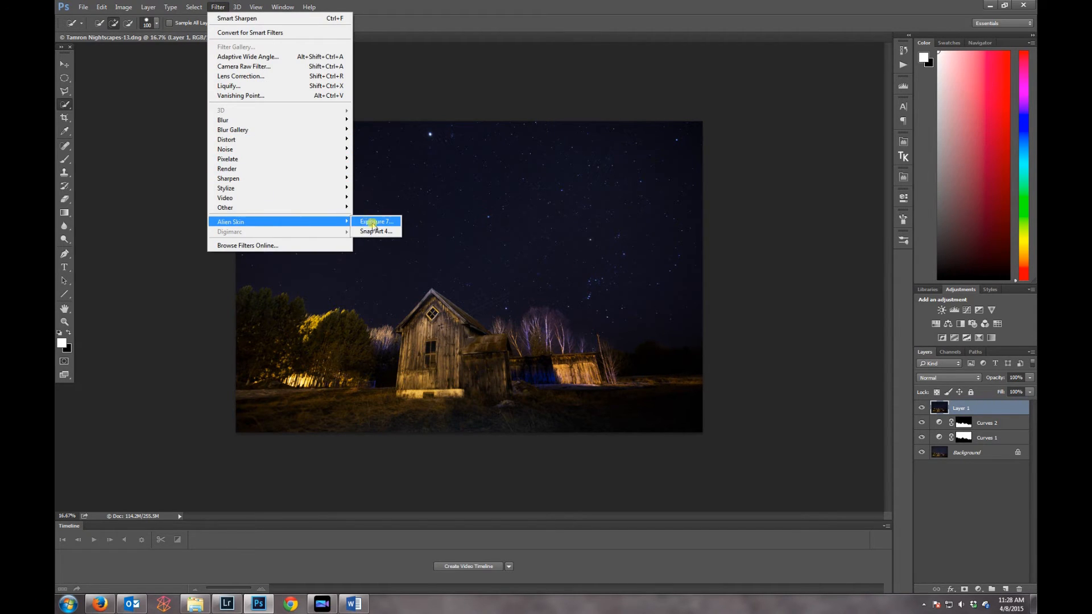
left_click(387, 225)
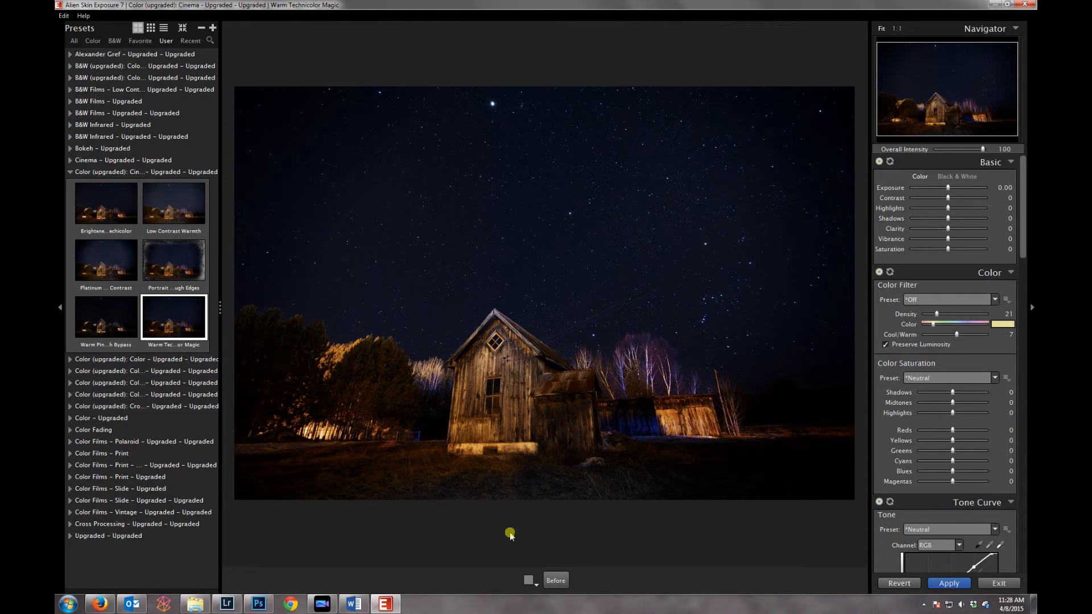
left_click(556, 580)
left_click(558, 580)
left_click(556, 581)
left_click(557, 581)
left_click(560, 582)
left_click(556, 580)
left_click(949, 584)
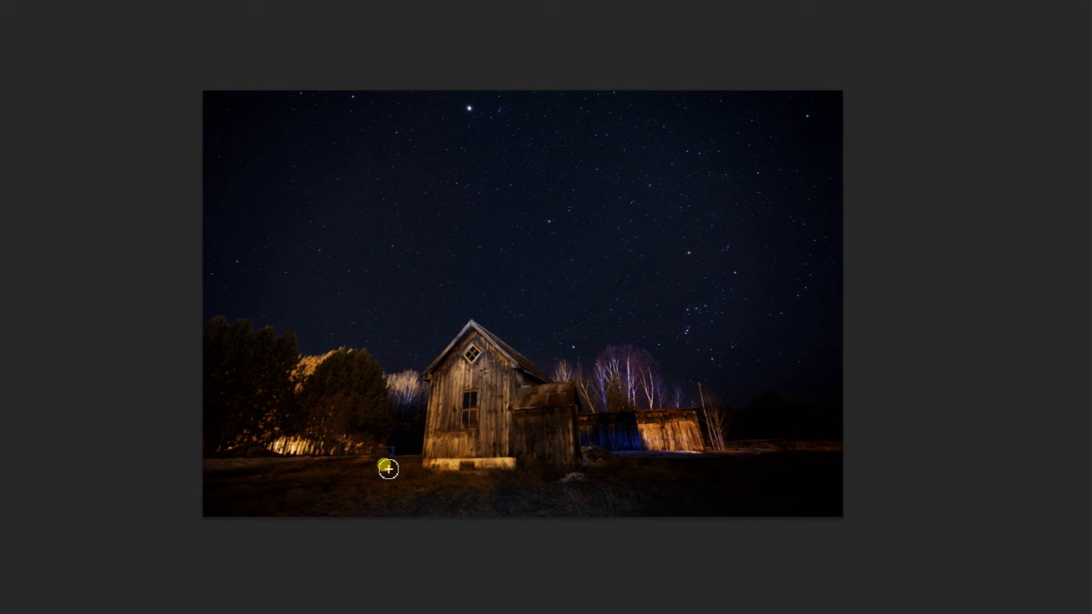
Step: Isolate the sharp areas of the Exposure 7 layer with Focus Area and output them to a new layer with layer mask
key("ctrl+plus")
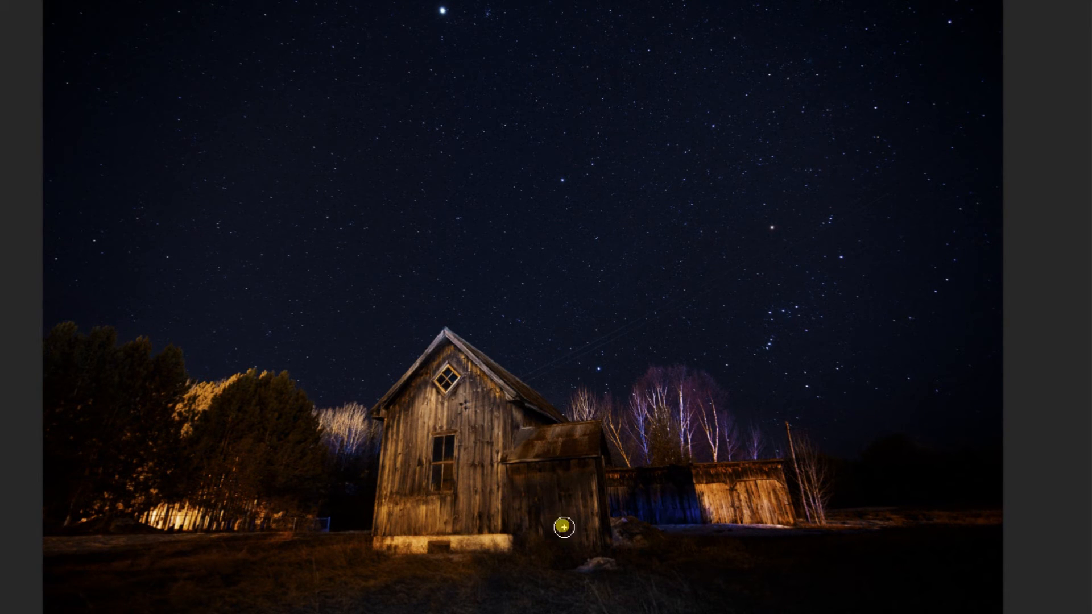
key("ctrl+minus")
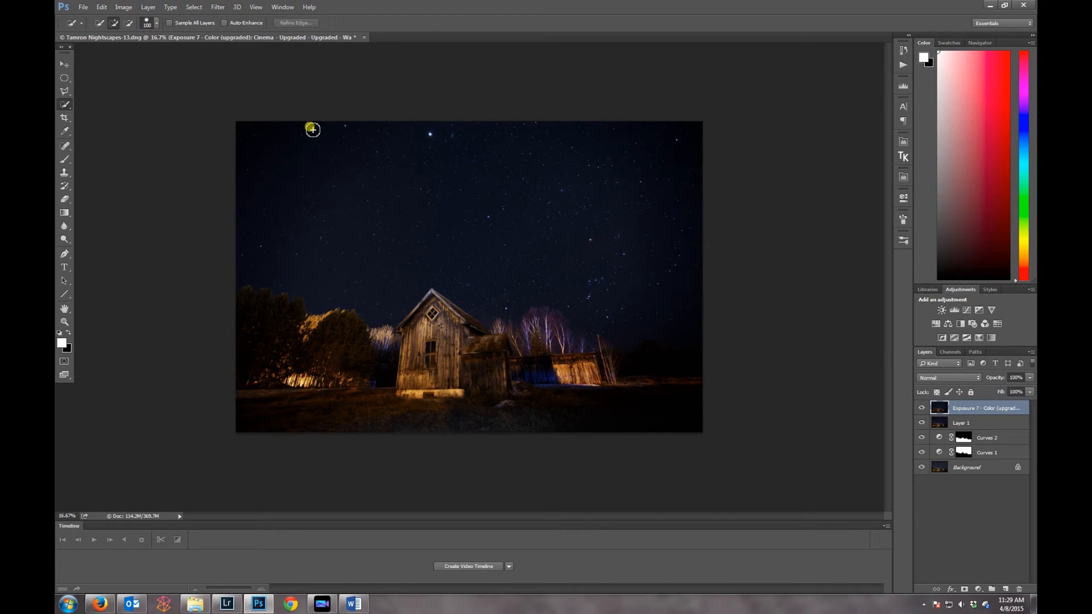
left_click(218, 7)
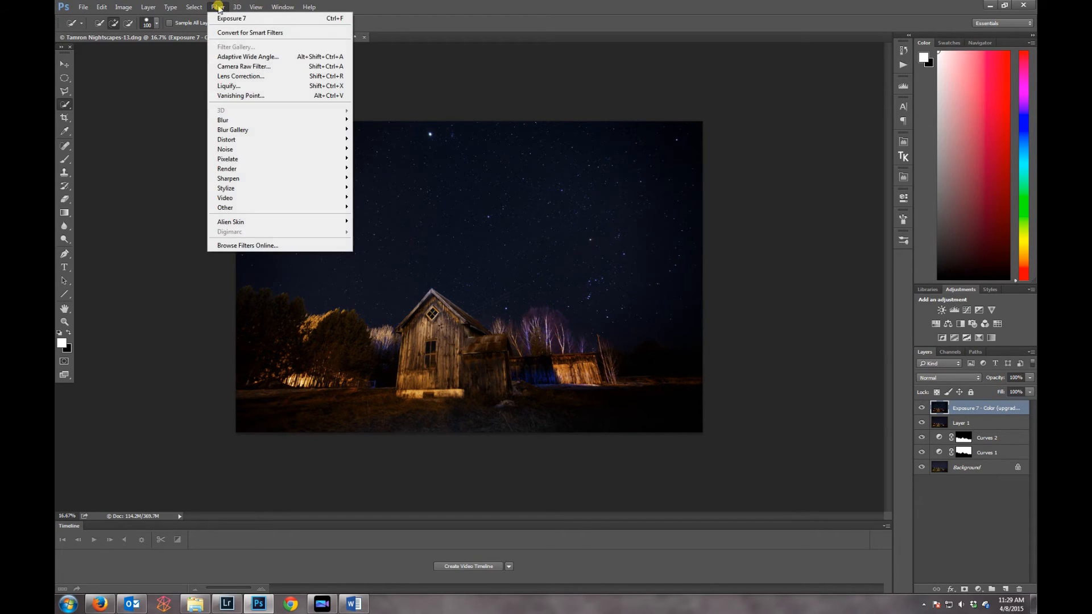
mouse_move(202, 9)
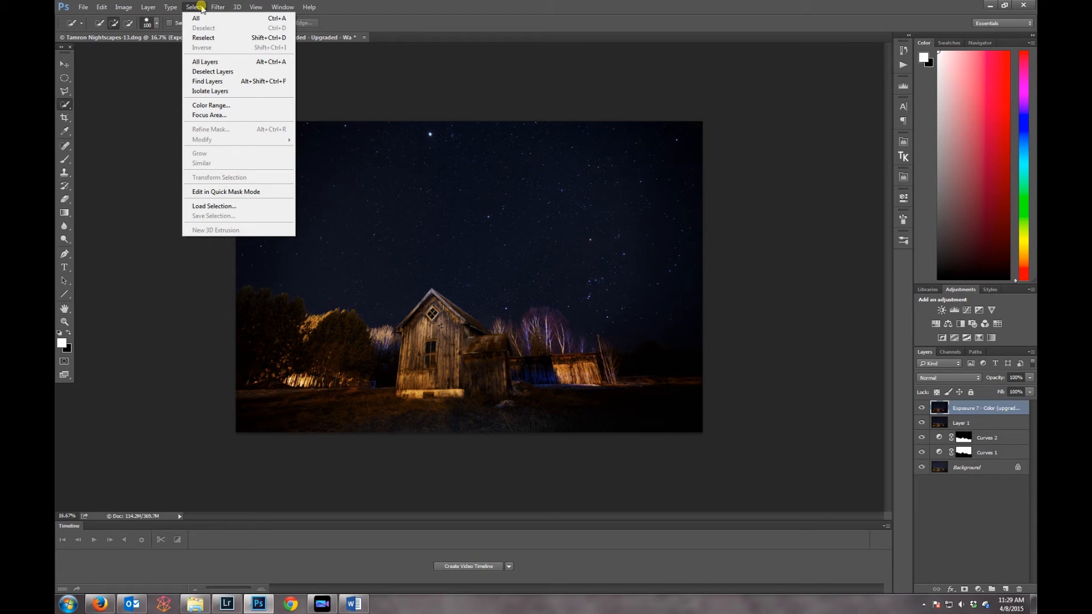
left_click(229, 116)
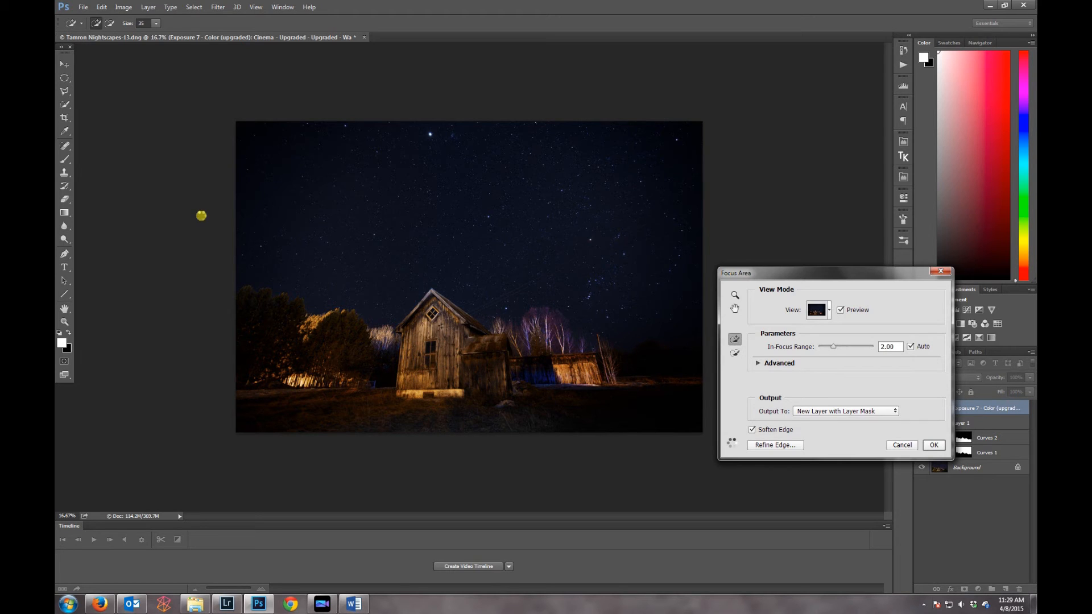
key("w")
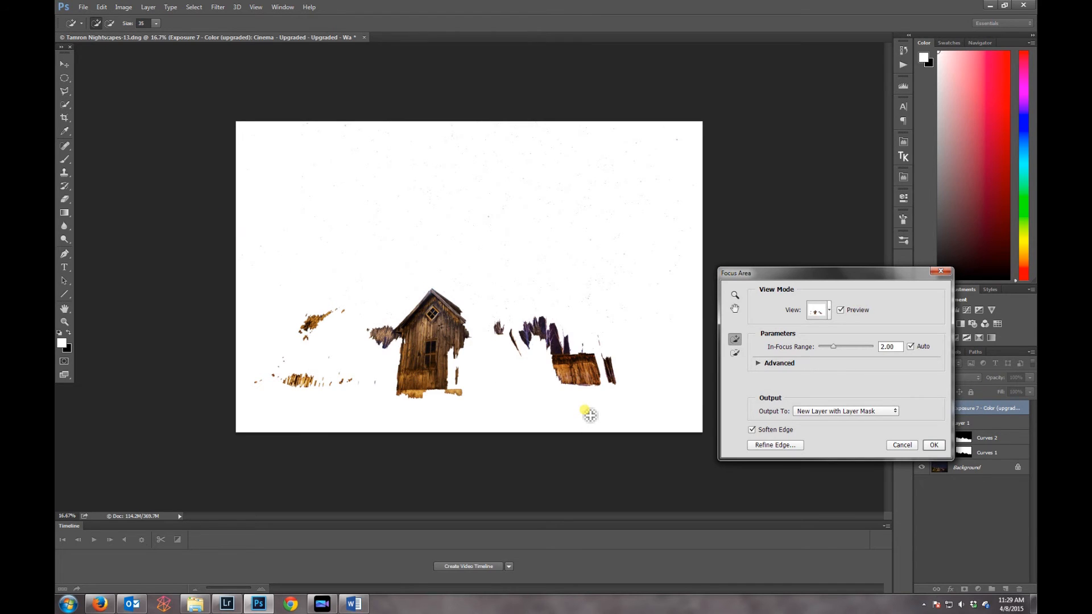
left_click(933, 446)
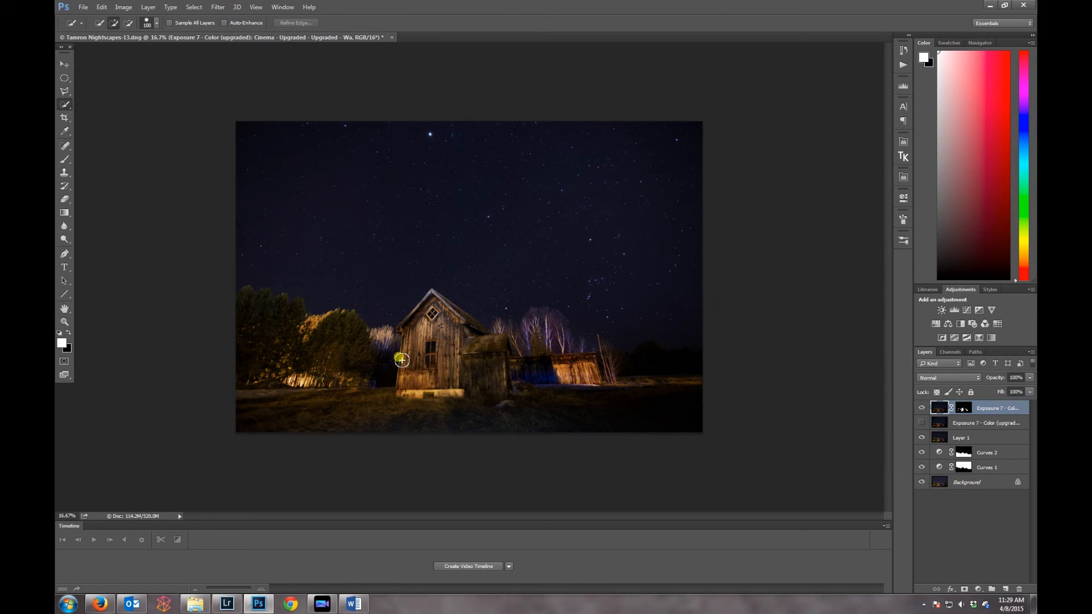
Step: Apply Smart Sharpen to the masked Exposure 7 layer with amount 153%, radius 1.0 px, noise reduction 19% and Lens Blur removal, previewing the barn
left_click(216, 8)
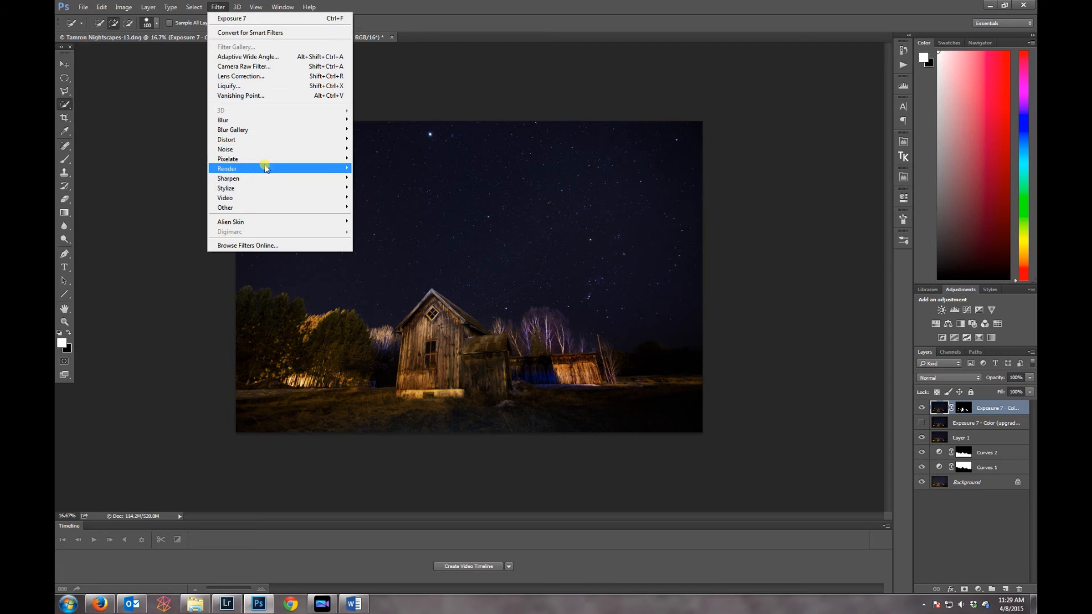
mouse_move(327, 179)
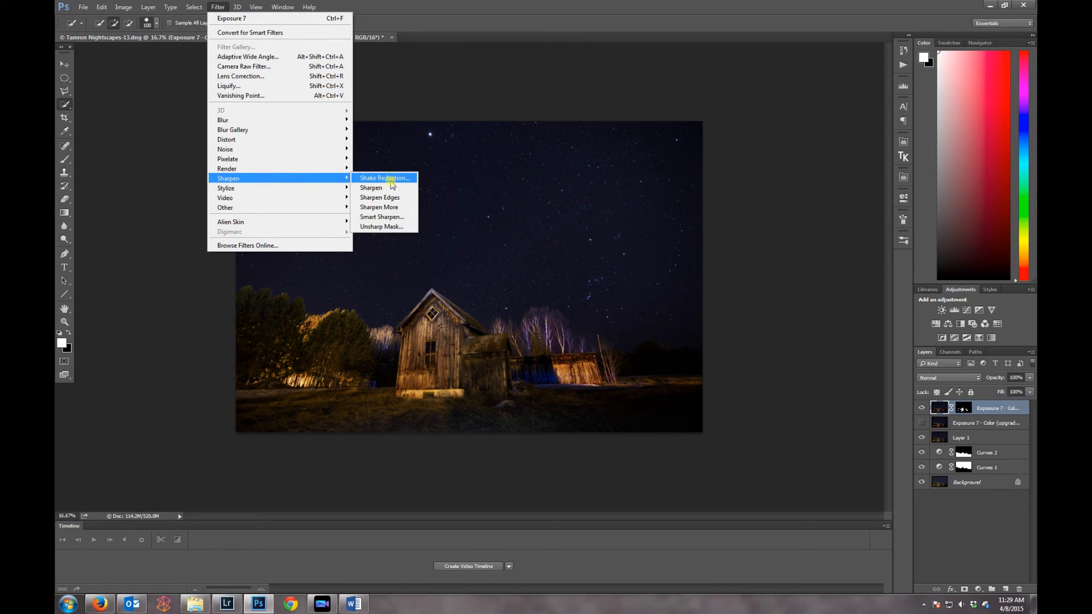
left_click(401, 218)
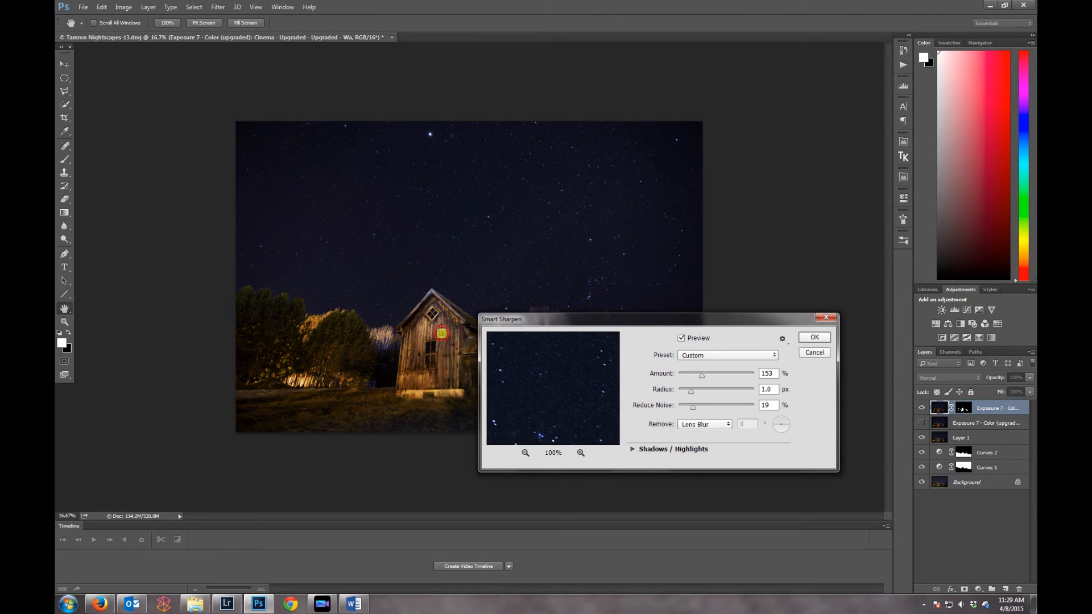
left_click(442, 333)
left_click(425, 318)
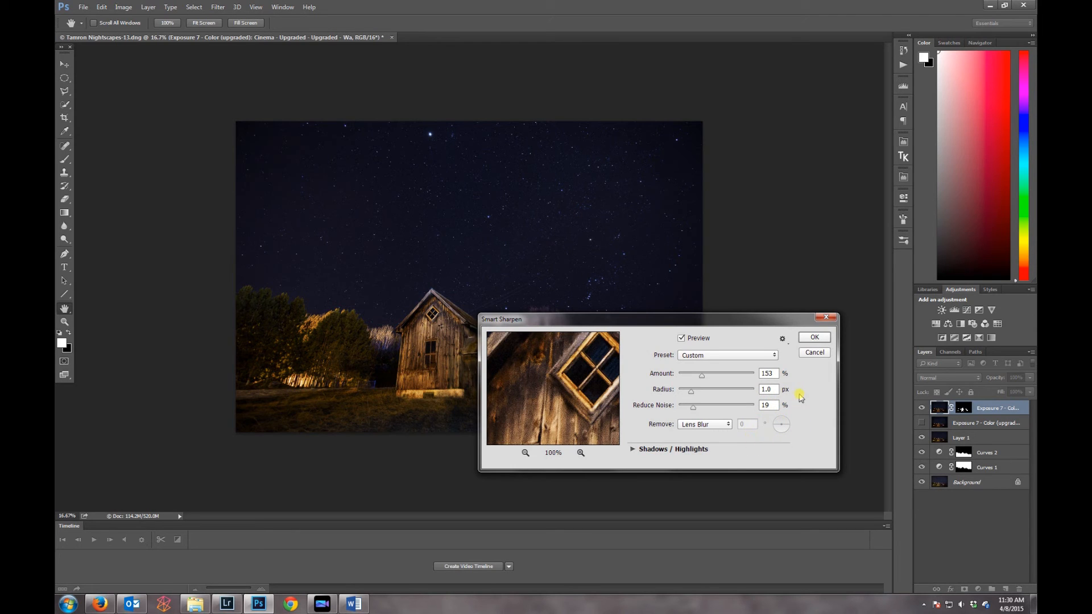
left_click(815, 338)
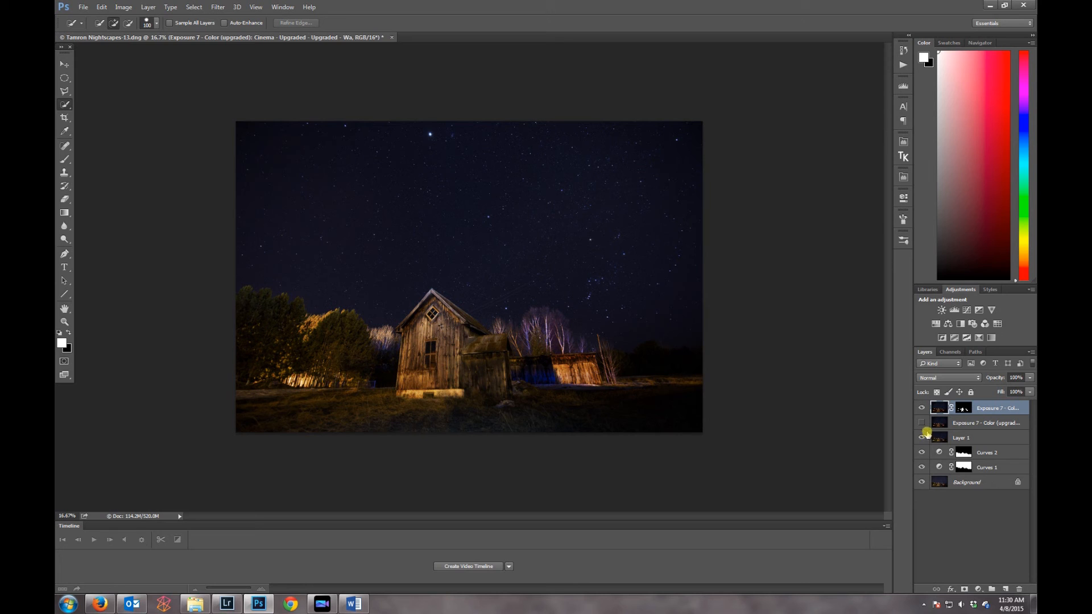
Step: Show the hidden unmasked Exposure 7 layer and reduce the density of the sharpened layer's mask to 60%
left_click(922, 424)
left_click(968, 407)
left_click(967, 407)
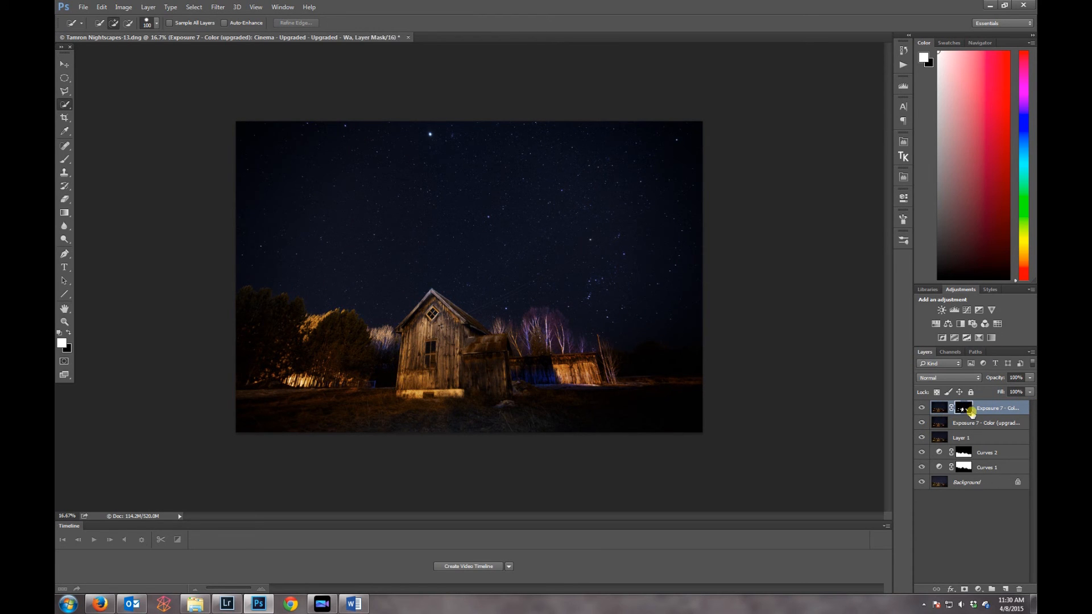
double_click(967, 408)
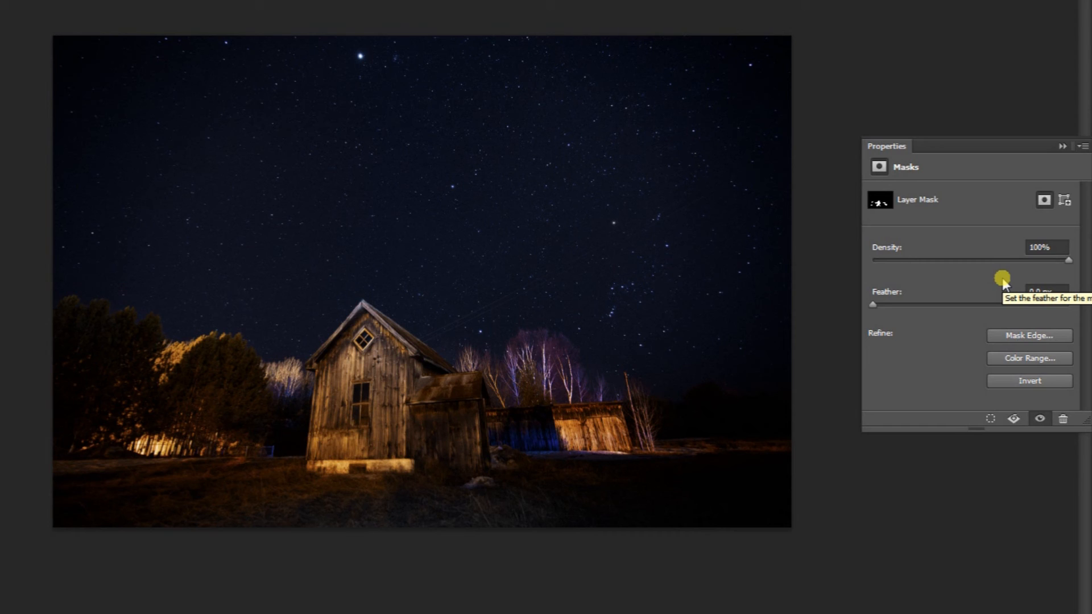
left_click_drag(1069, 262, 991, 263)
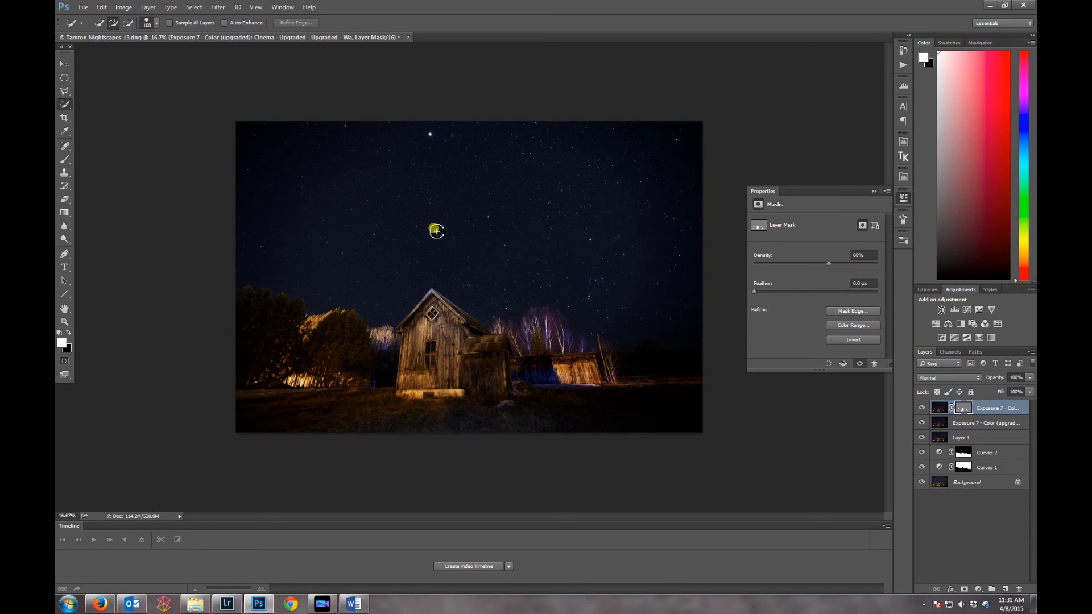
left_click(875, 191)
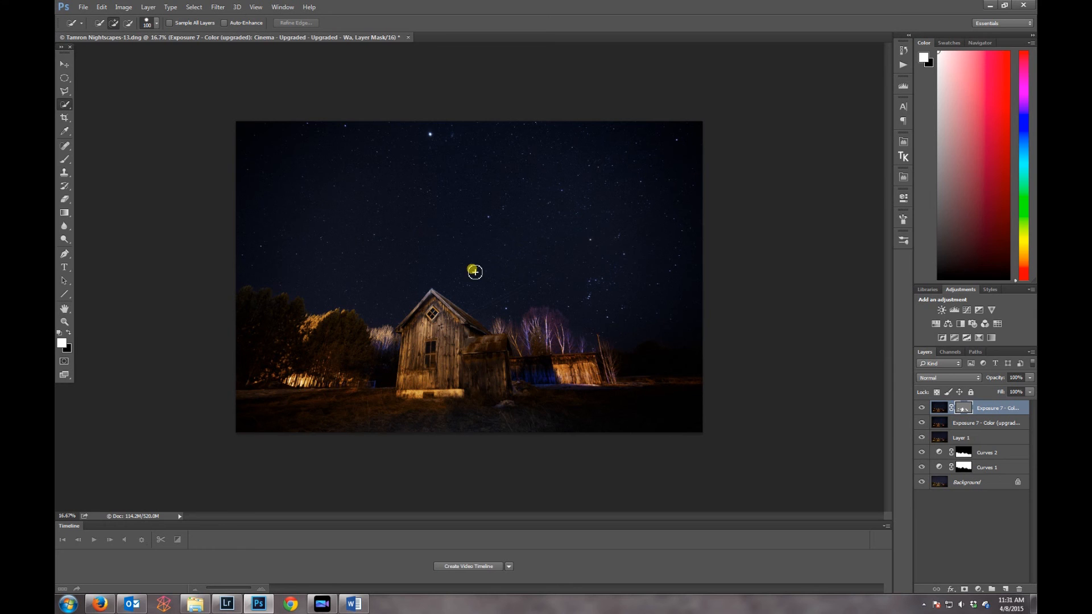
Step: Group both Exposure 7 layers, Layer 1 and the two Curves adjustments into one layer group above the Background
scroll(475, 272, "up", 3)
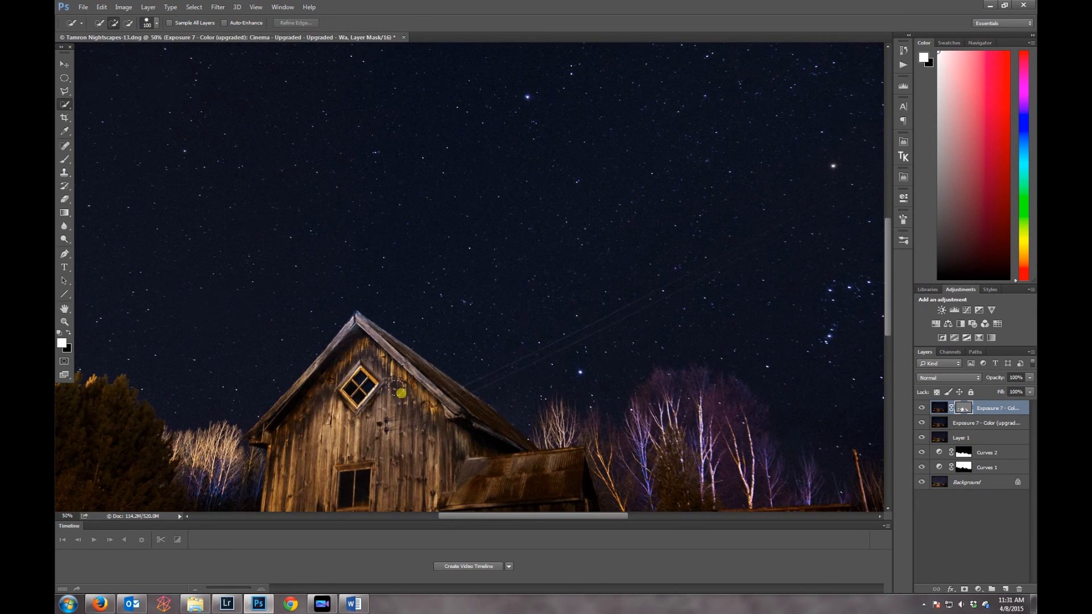
scroll(472, 274, "up", 1)
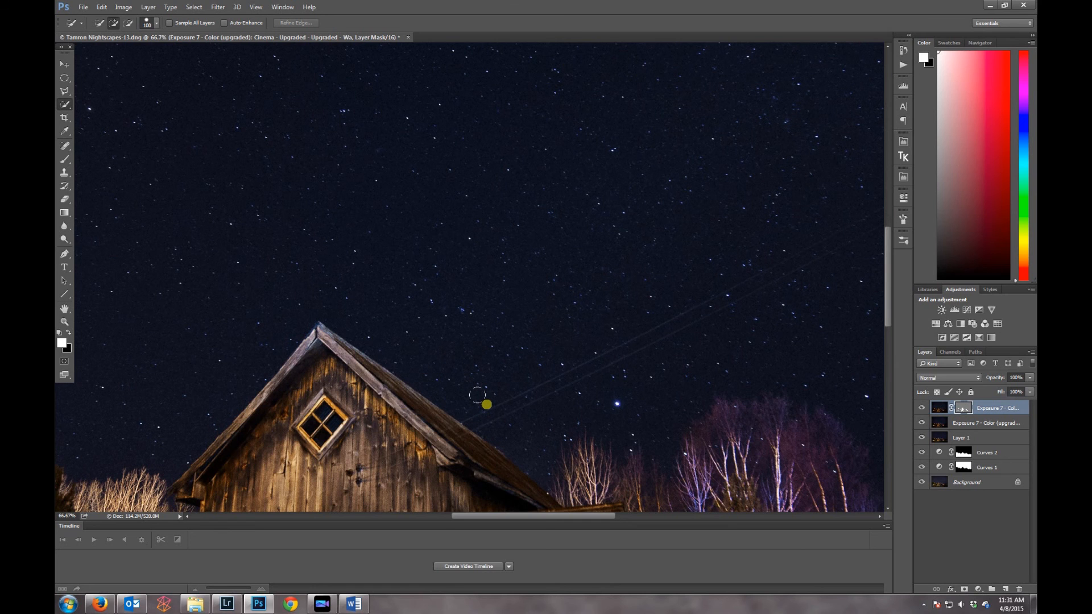
scroll(481, 400, "down", 1)
scroll(481, 400, "down", 3)
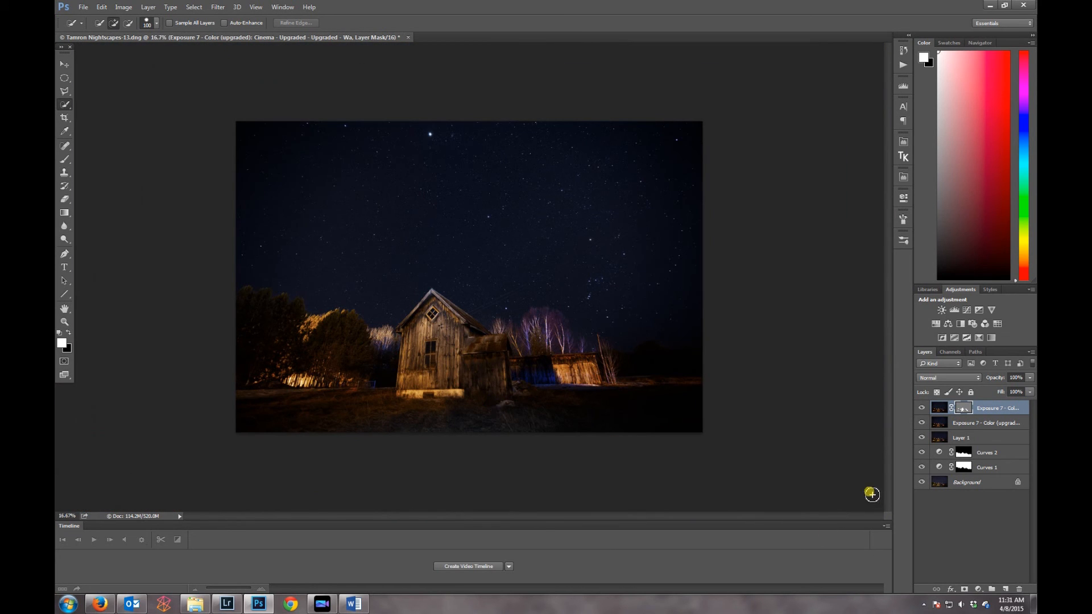
left_click(1001, 467, "shift")
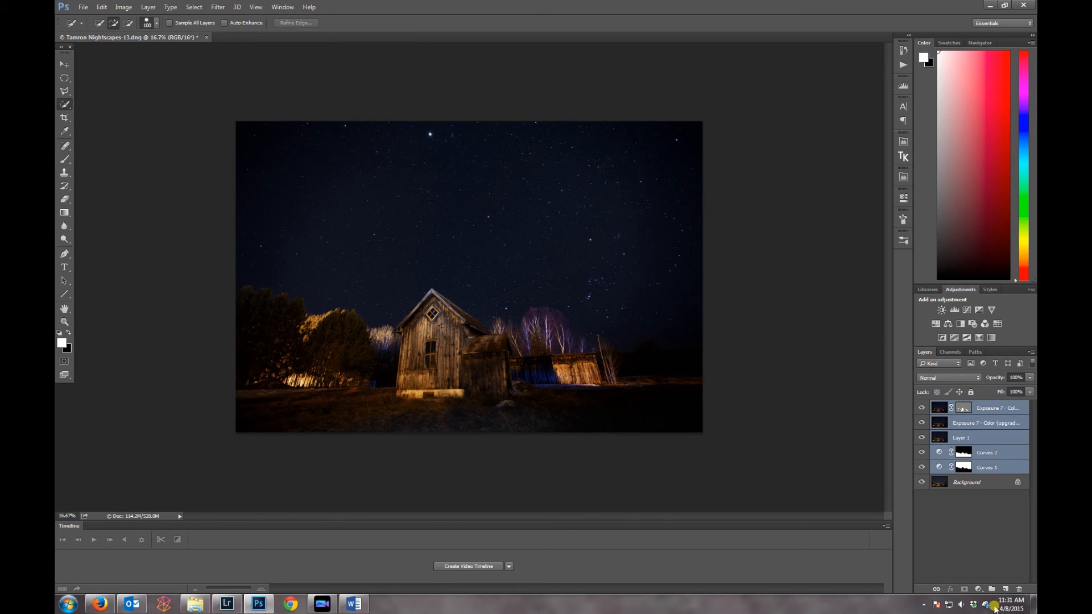
left_click(991, 590)
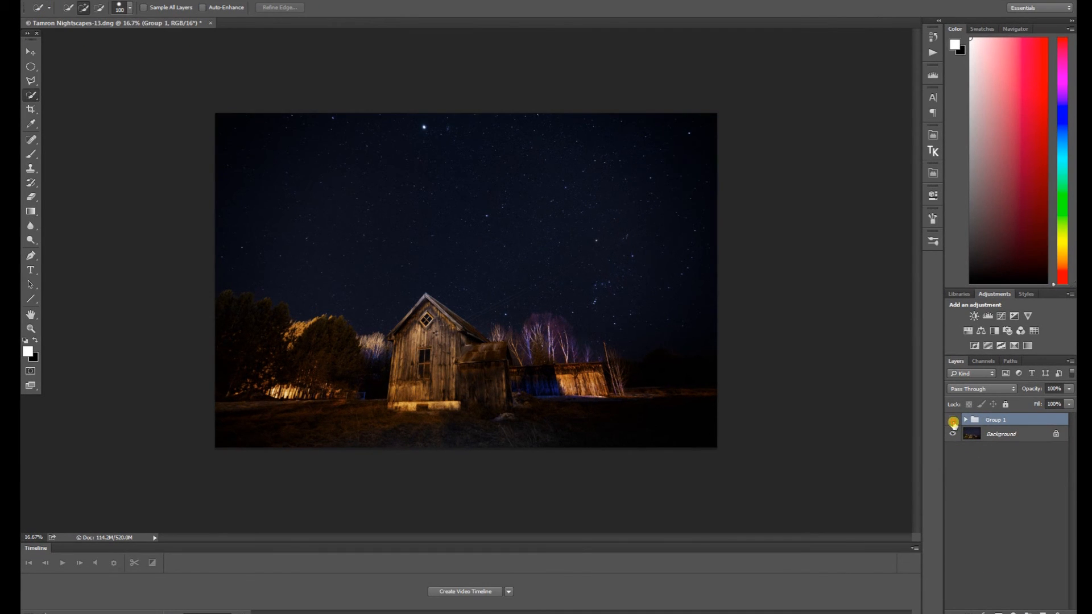
Step: Compare the edited photo with the original Background by repeatedly toggling the layer group's visibility, leaving the group shown
left_click(953, 421)
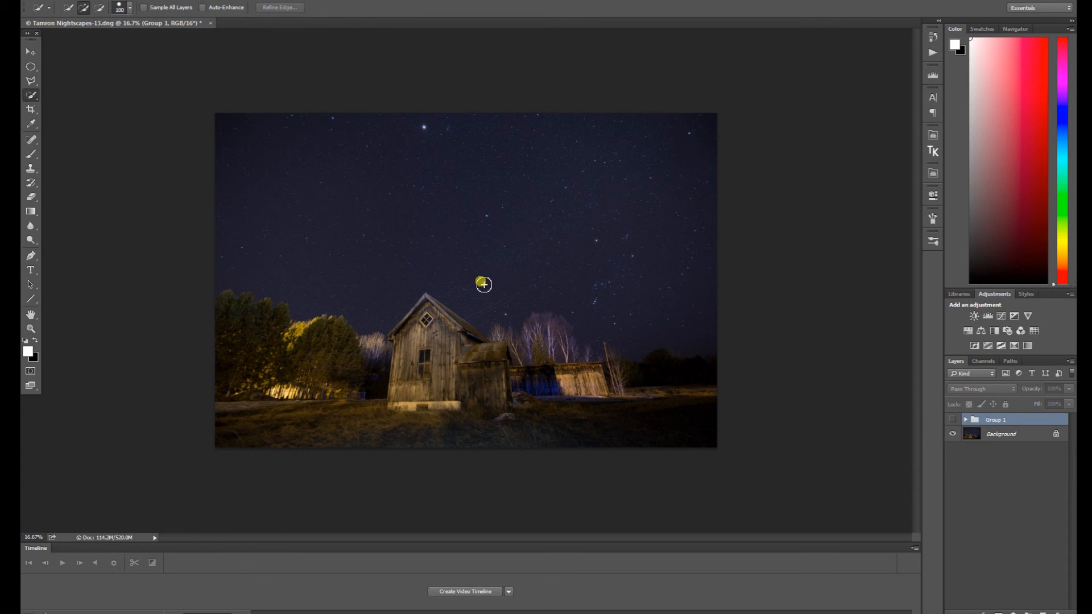
left_click(952, 419)
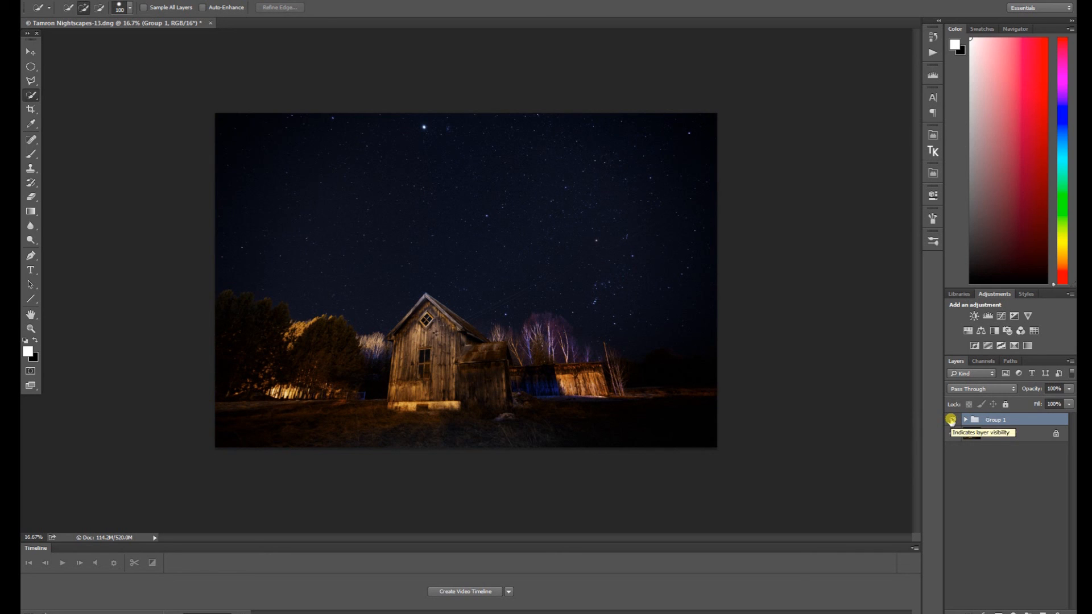
left_click(952, 420)
left_click(952, 420)
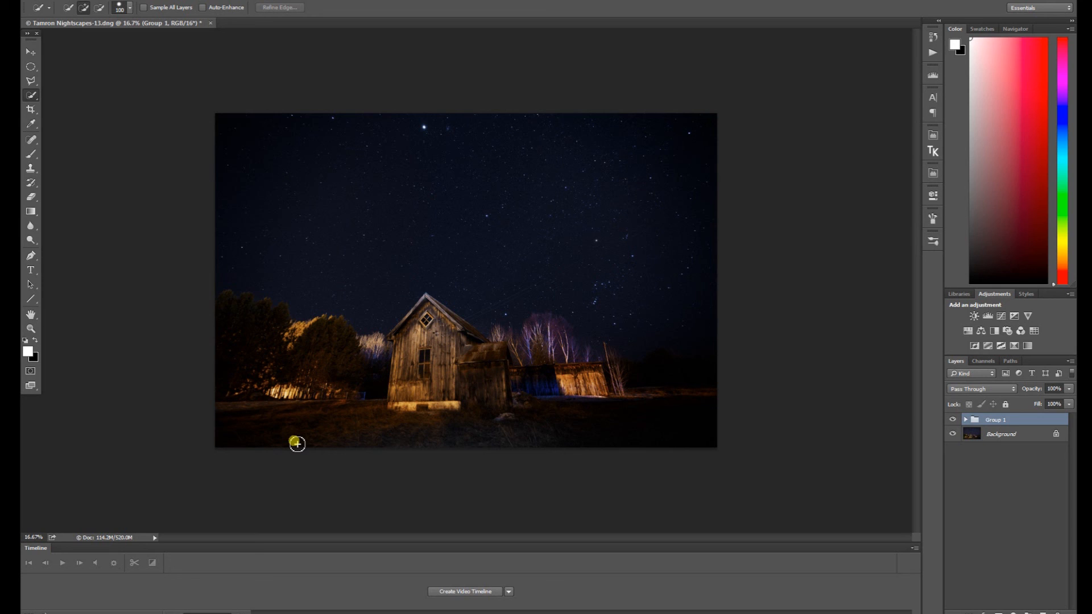
left_click(952, 419)
left_click(952, 419)
left_click(952, 419)
left_click(952, 419)
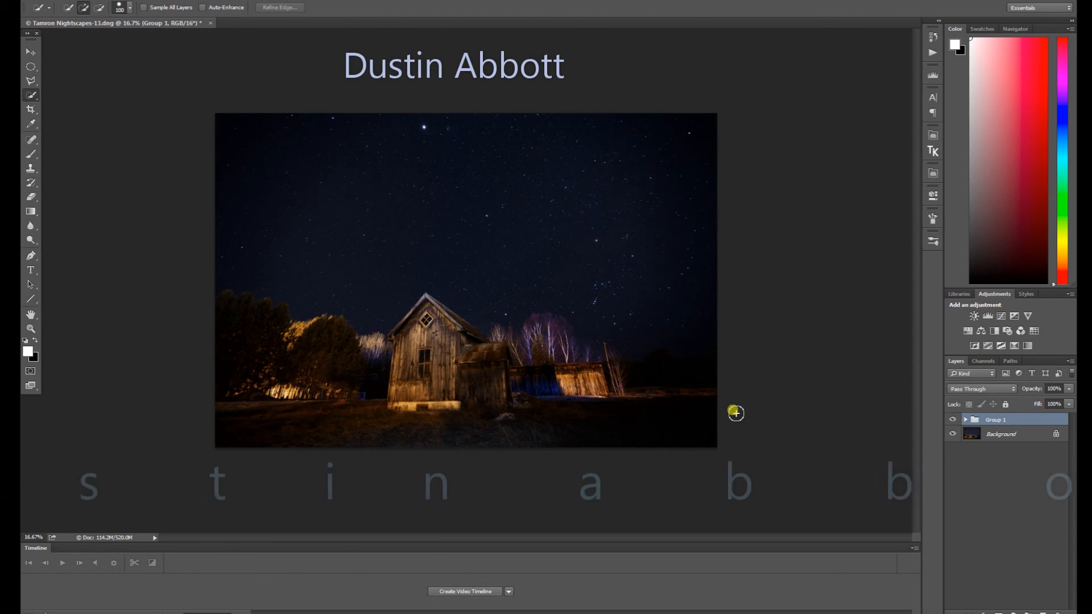